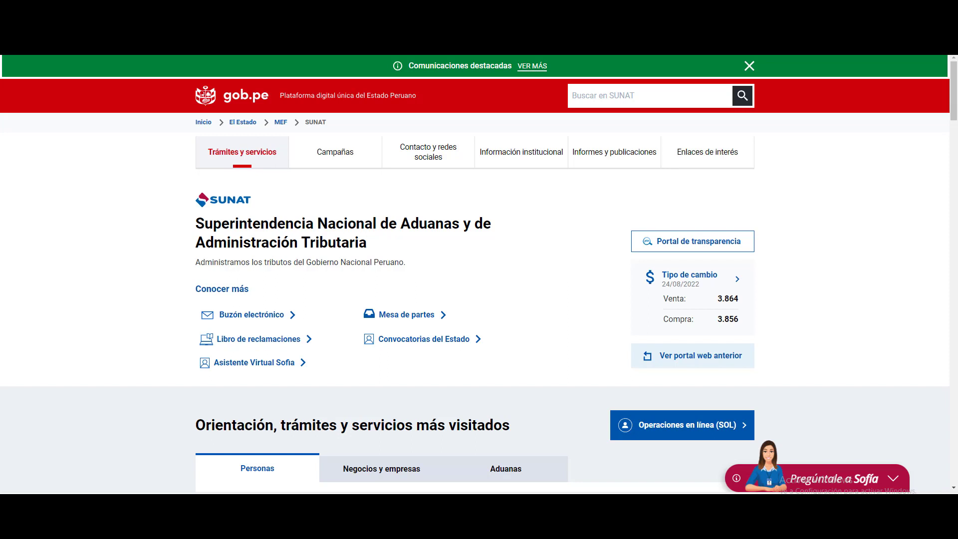
Sign in to SOL's new declarations platform with the other taxpayer's RUC and saved user.
left_click(638, 432)
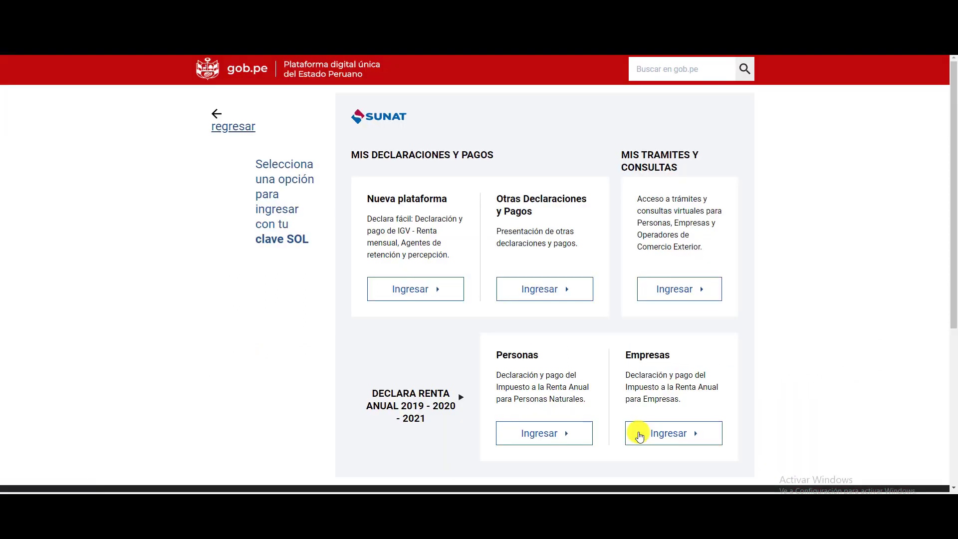
left_click(427, 300)
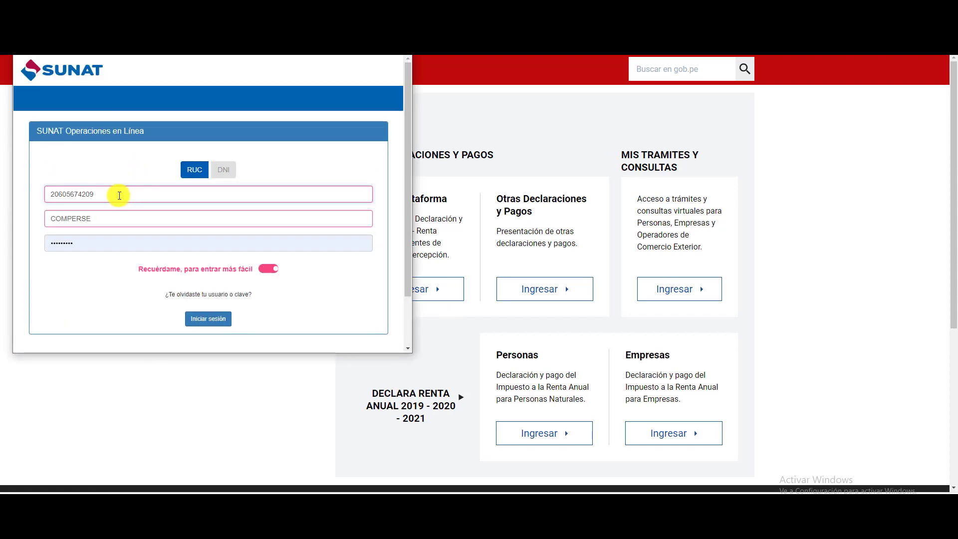
left_click_drag(120, 193, 7, 196)
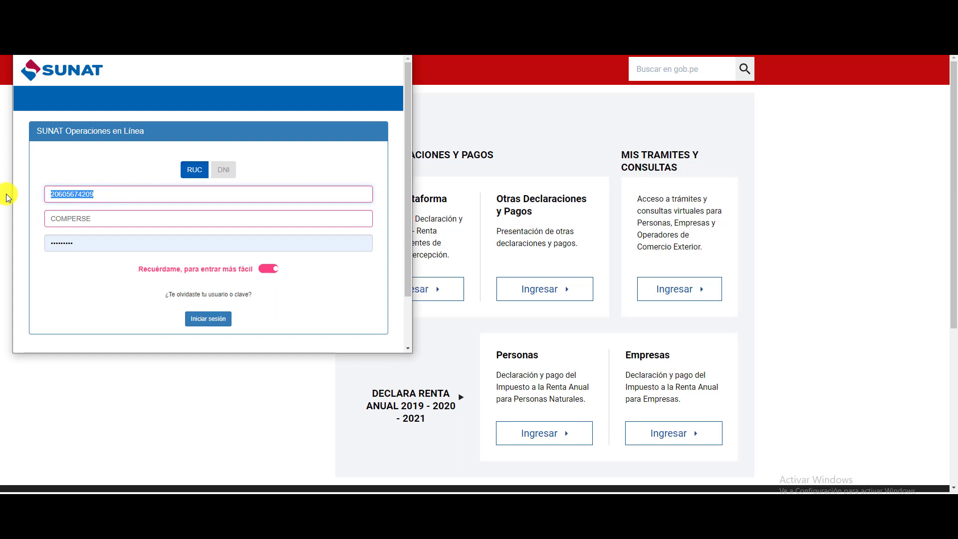
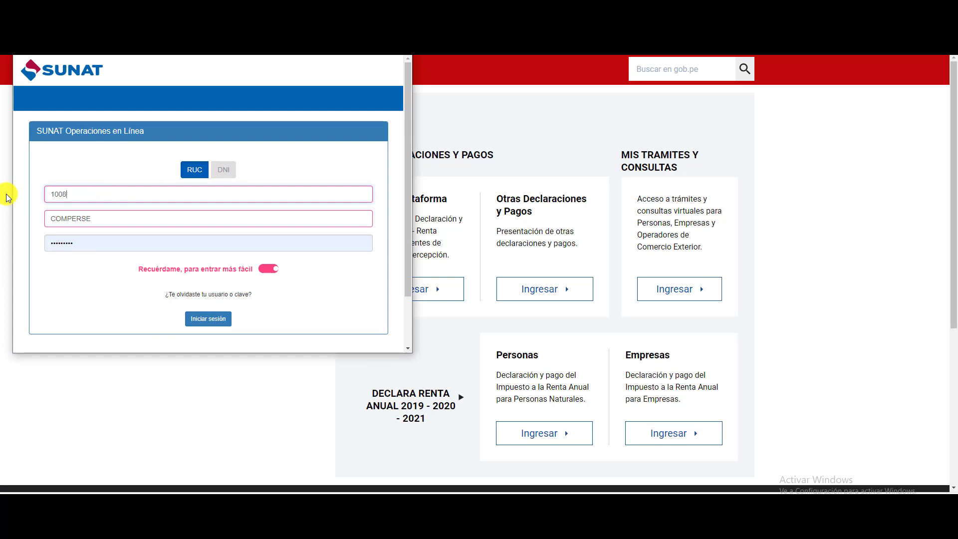
key("Tab")
type("mim")
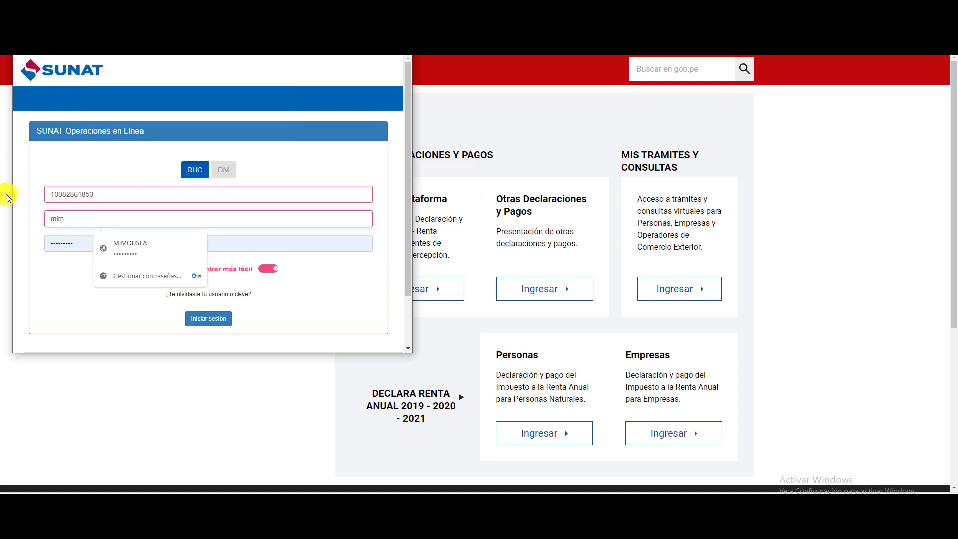
left_click(131, 247)
left_click(204, 324)
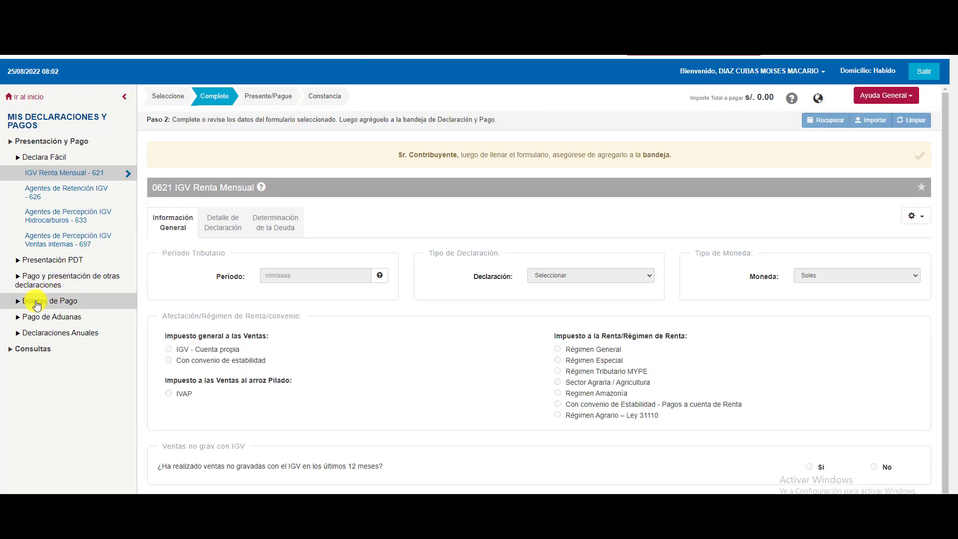
Open the Arrendamiento Form 1683 for period July 2022, skipping previous declarations.
left_click(37, 282)
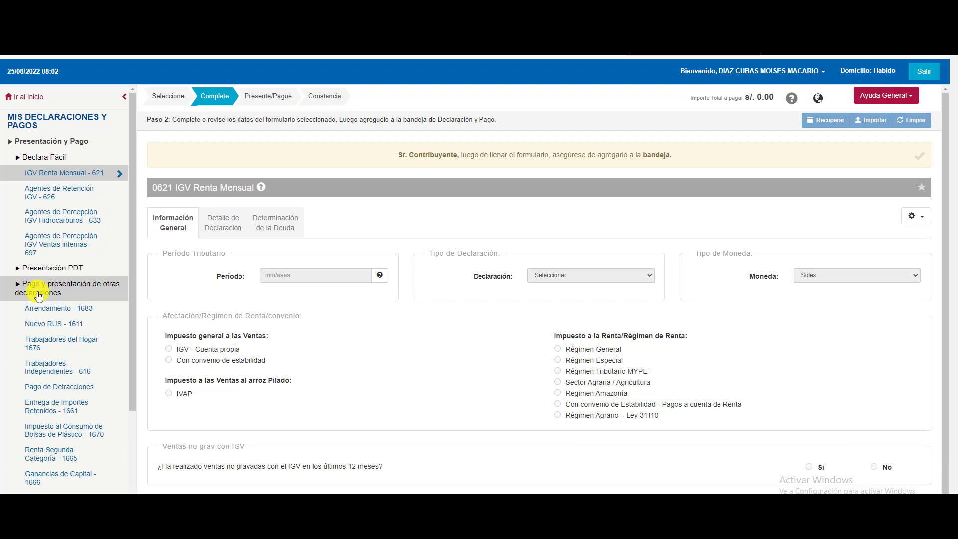
left_click(40, 307)
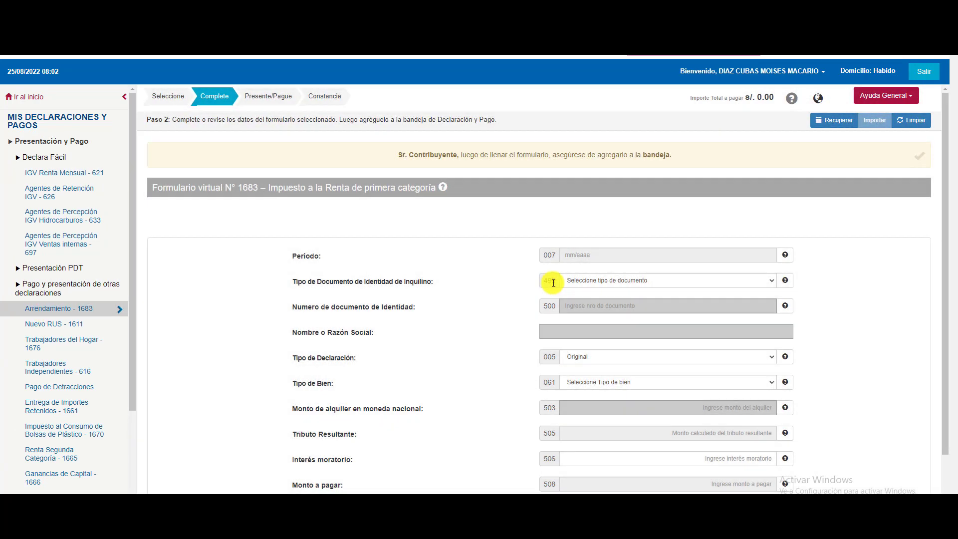
left_click(581, 254)
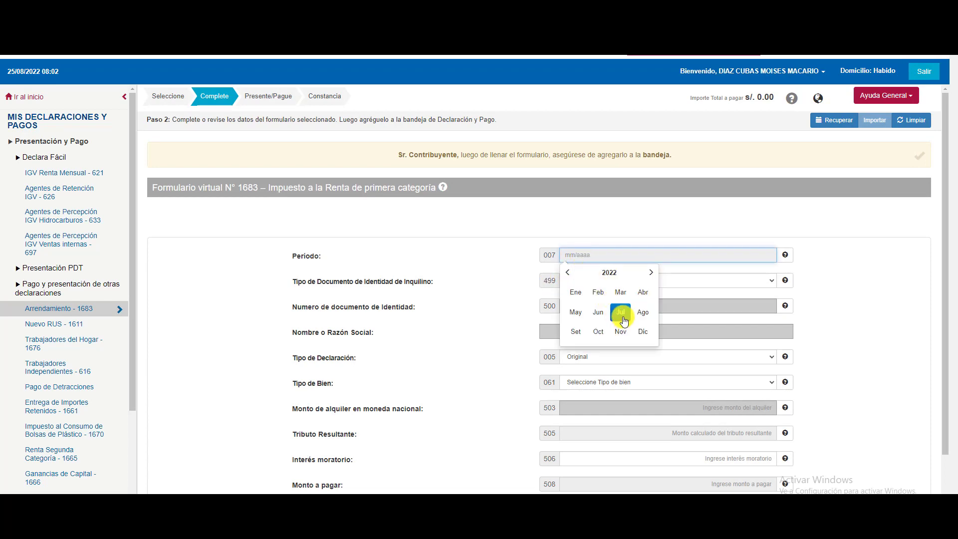
left_click(621, 313)
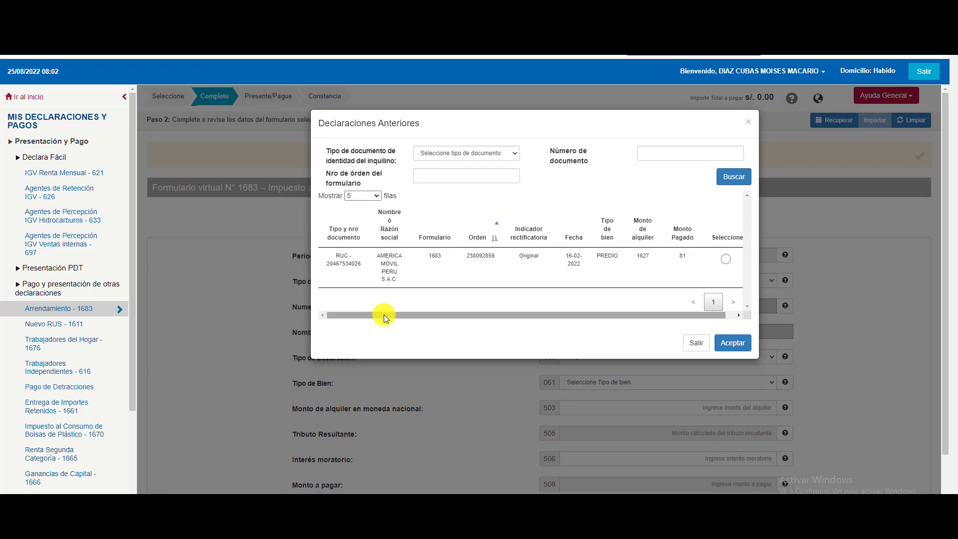
left_click_drag(385, 315, 321, 267)
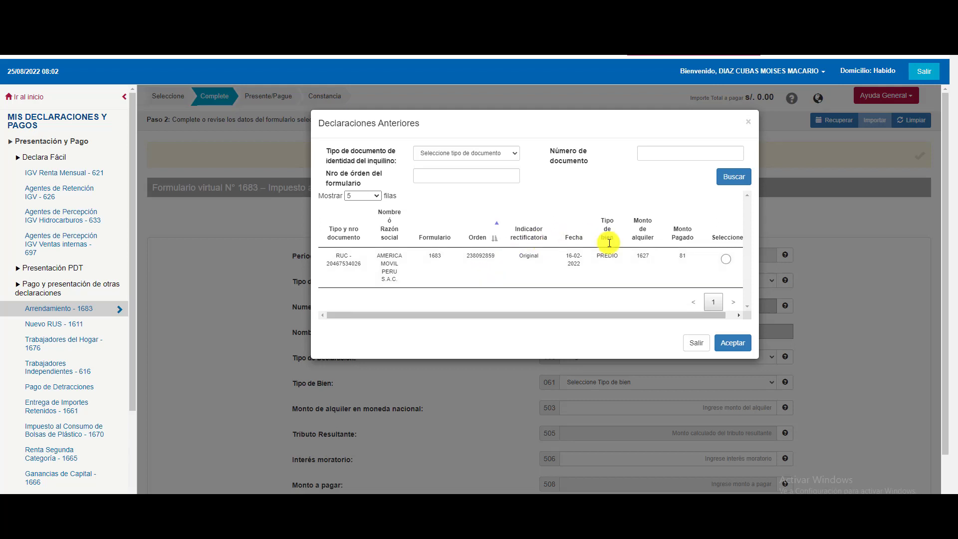
left_click(697, 351)
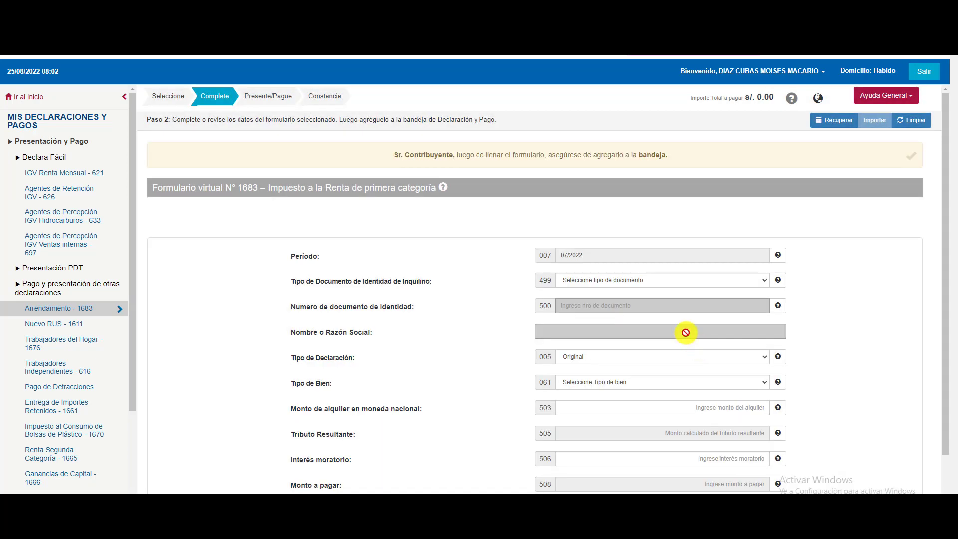
Set the tenant document type to RUC and enter the tenant's corrected RUC number.
left_click(585, 281)
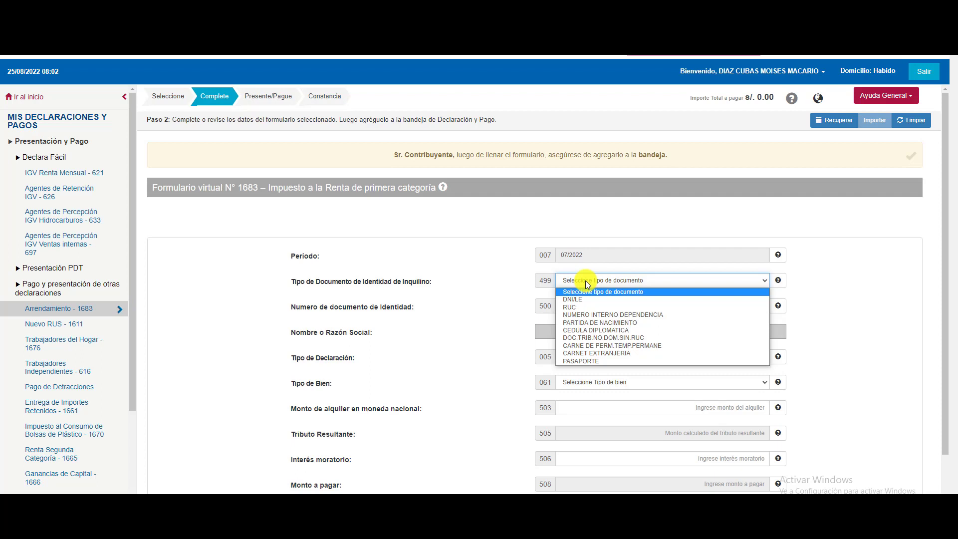
left_click(591, 308)
left_click(588, 306)
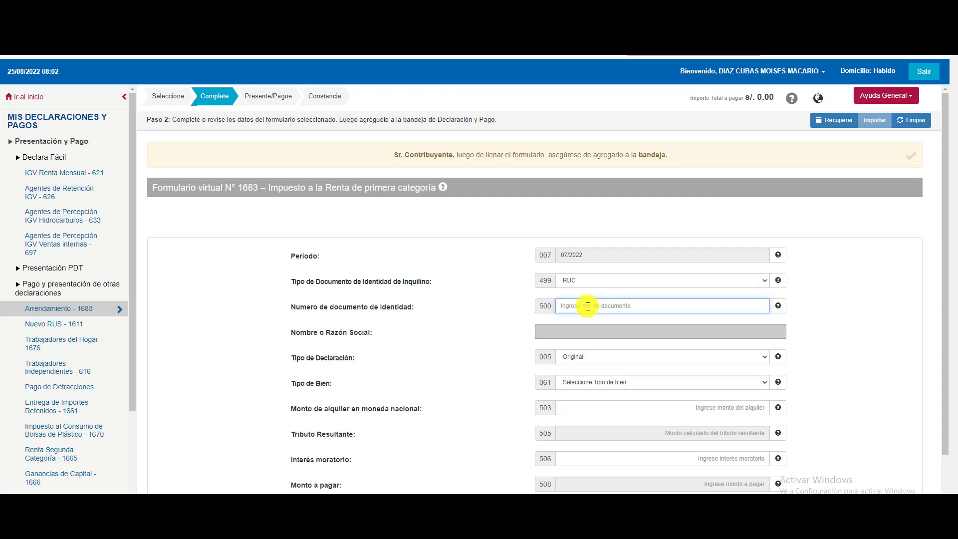
key("ctrl+a")
key("BackSpace")
key("Tab")
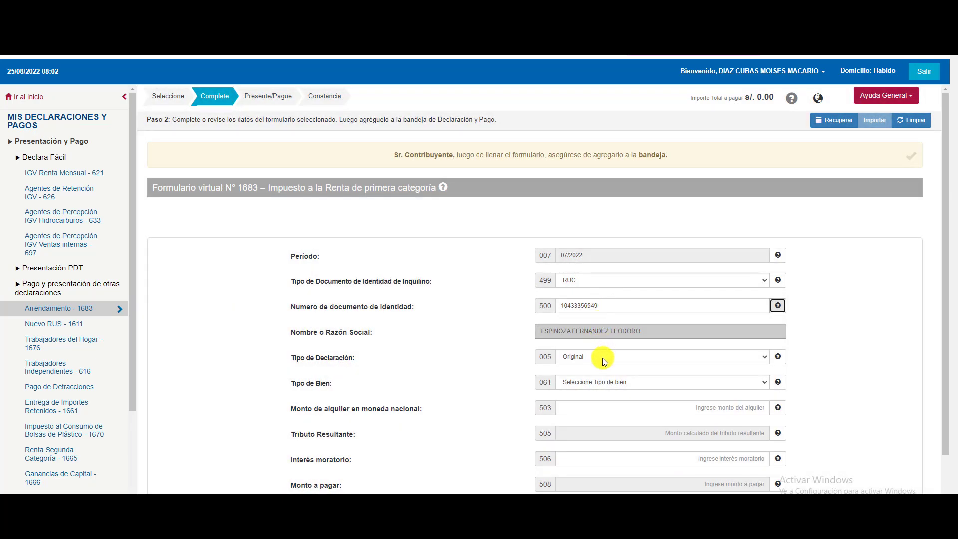
Declare a PREDIO rent of 1000, yielding 50 tax, and add it to the payment tray.
left_click(607, 382)
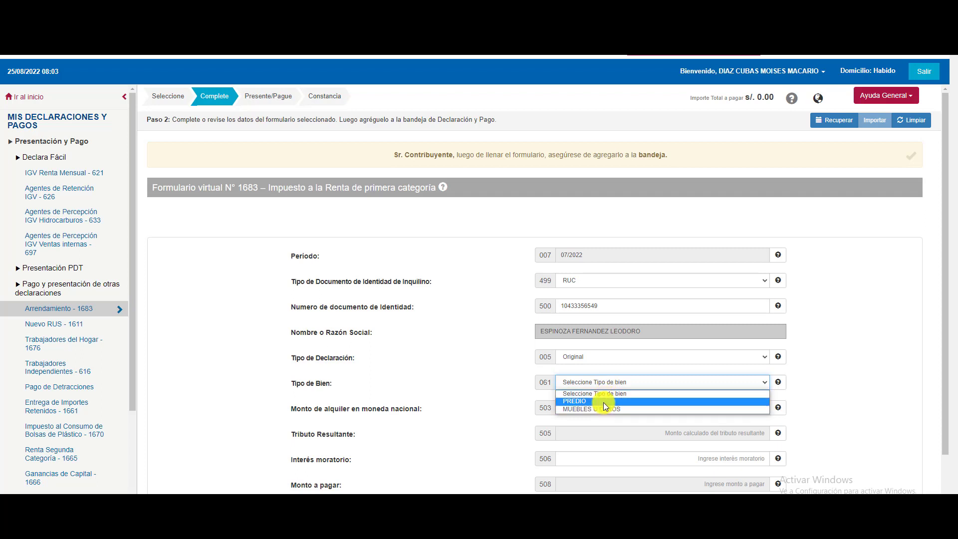
left_click(603, 402)
left_click(604, 403)
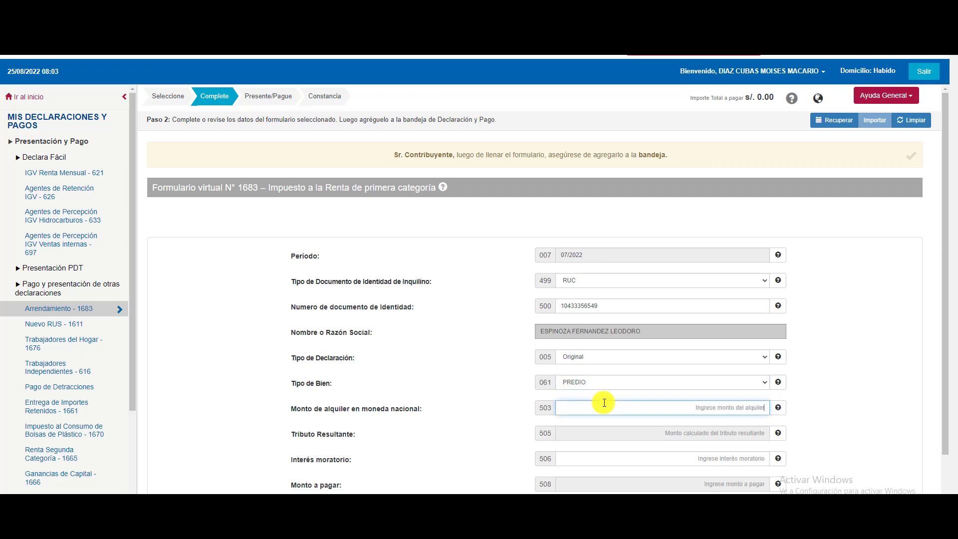
type("1000")
key("Tab")
scroll(604, 402, "down", 2)
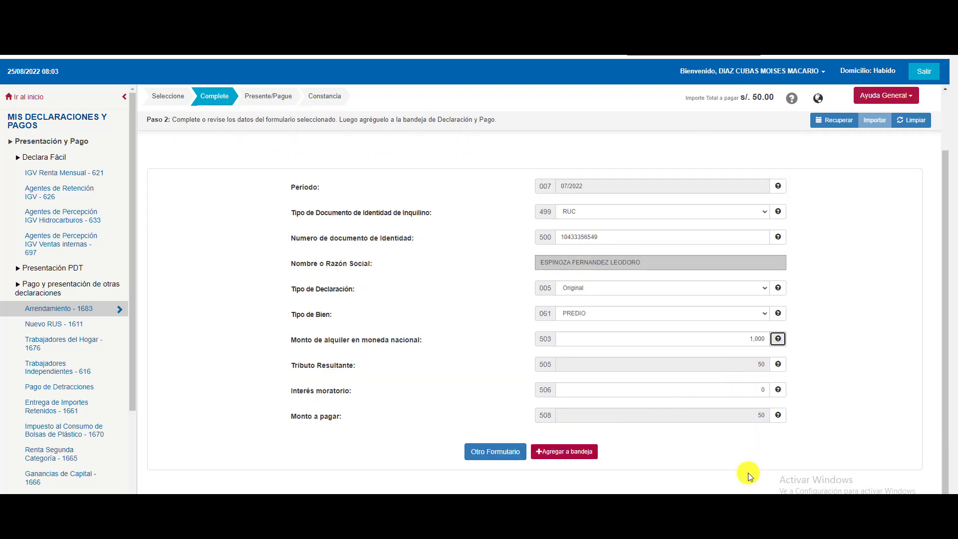
left_click(563, 452)
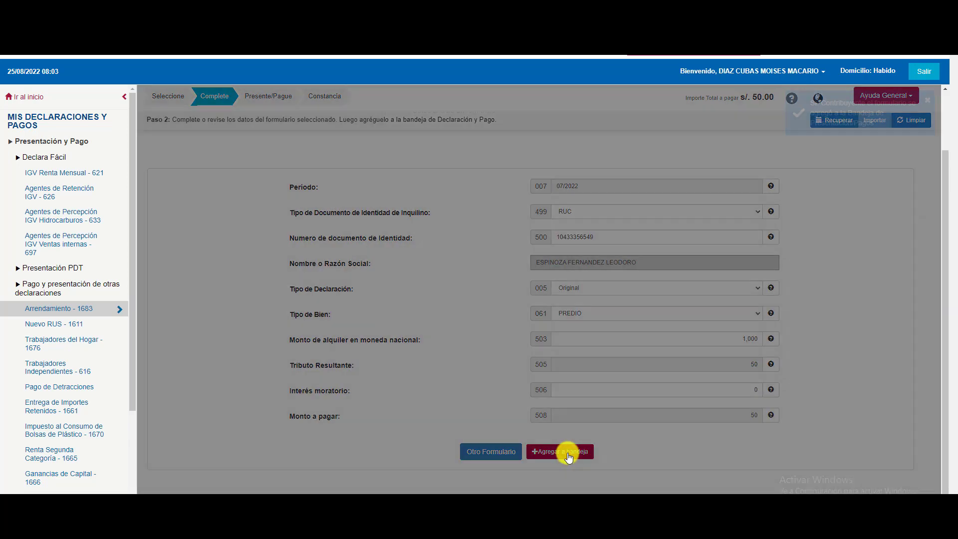
Start a new Form 1683 for July 2022 with a RUC tenant and their number.
left_click(496, 152)
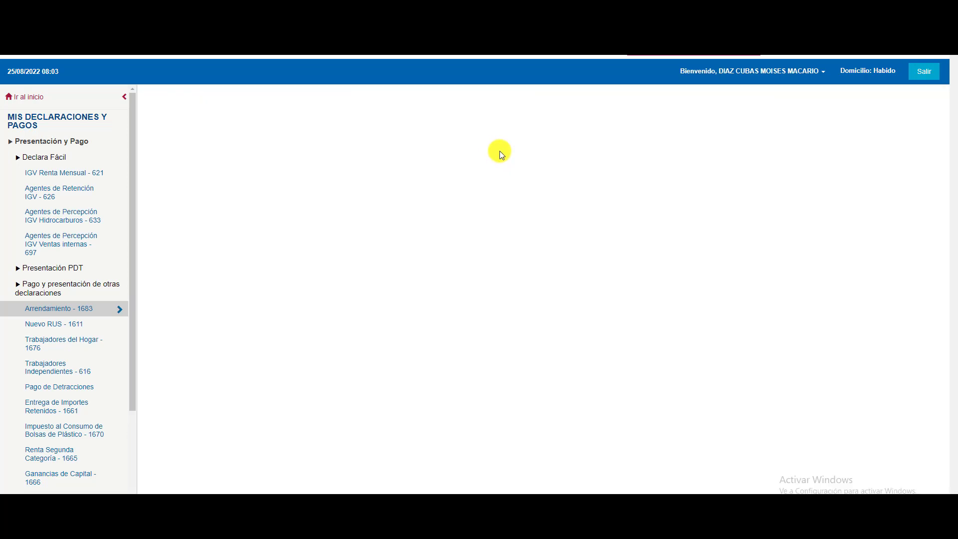
left_click(86, 309)
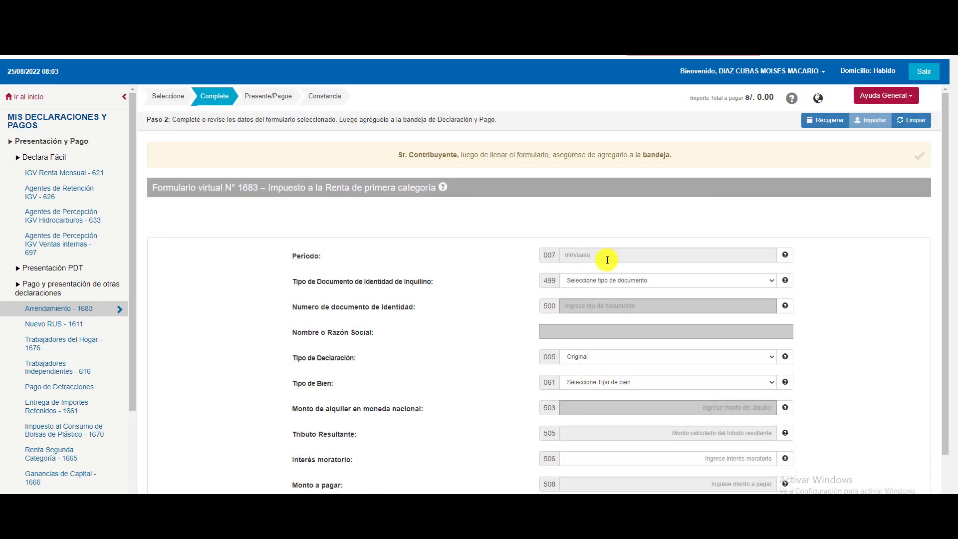
left_click(605, 256)
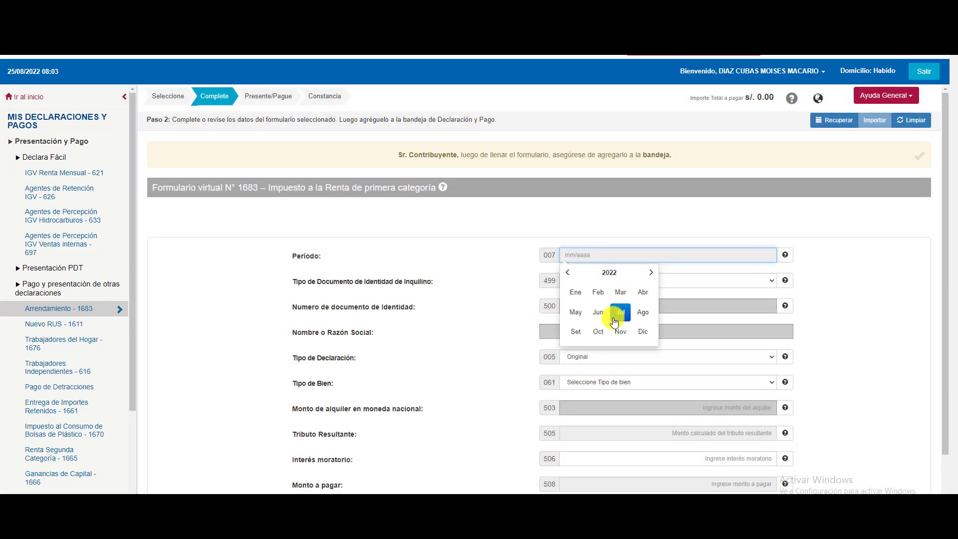
left_click(621, 313)
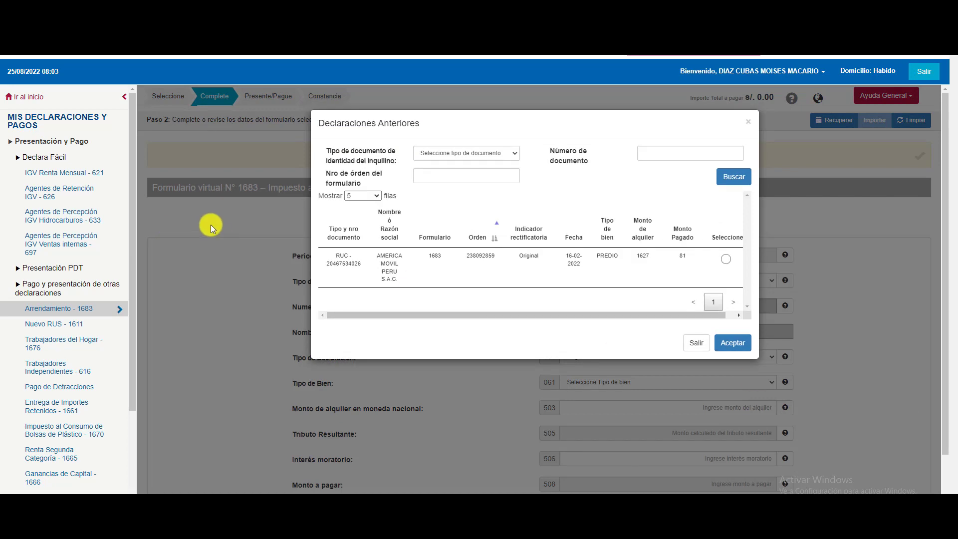
left_click(751, 123)
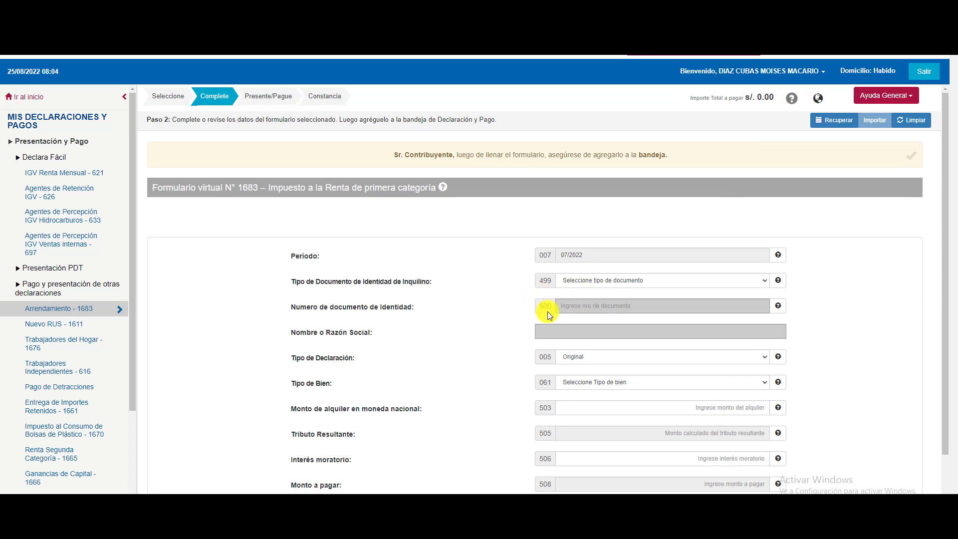
left_click(573, 280)
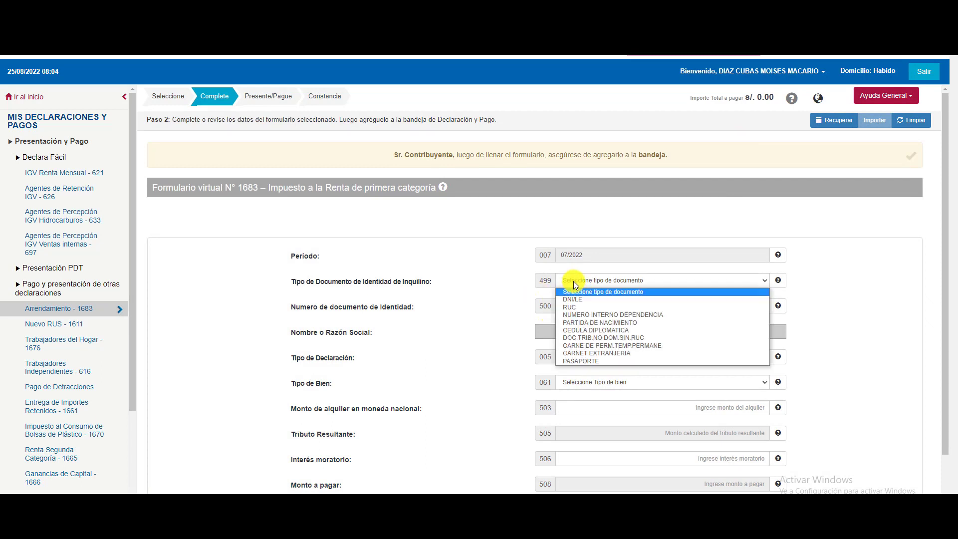
left_click(580, 306)
left_click(586, 309)
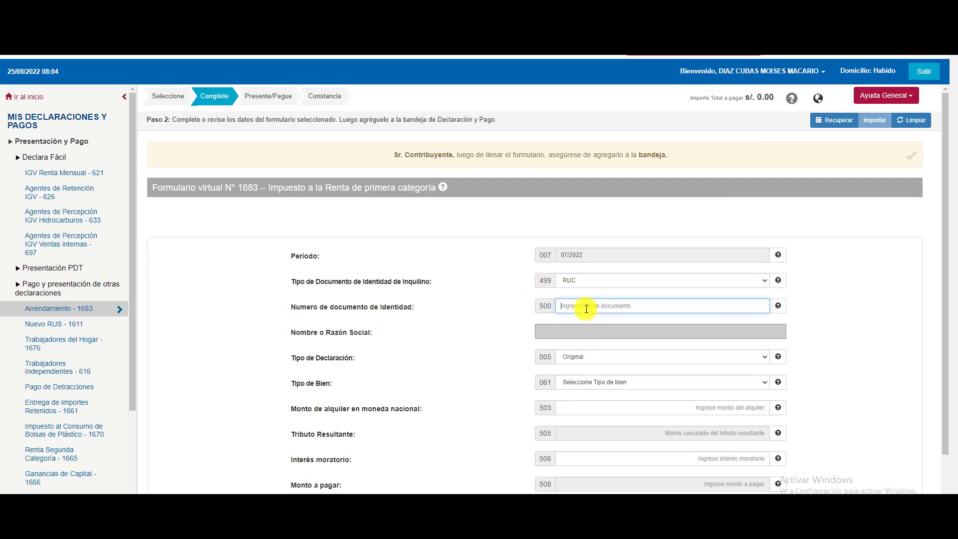
type("10250")
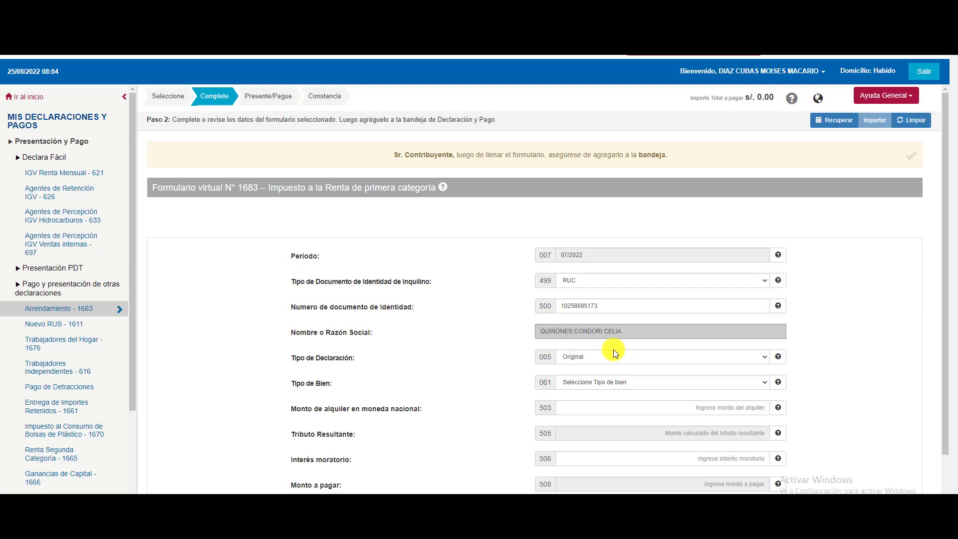
Declare a 500 PREDIO rent, add it to the tray, and proceed to Presentar/Pagar.
left_click(624, 380)
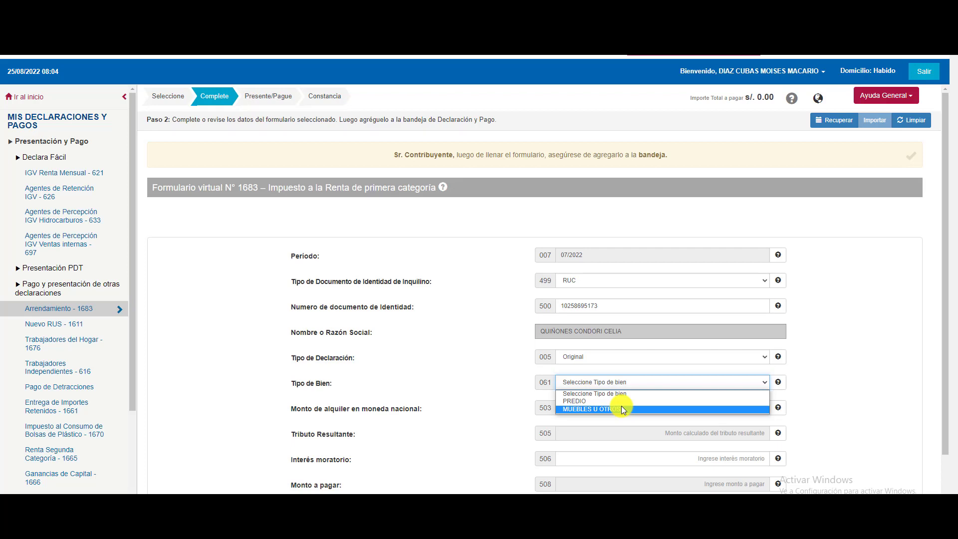
left_click(621, 401)
left_click(623, 405)
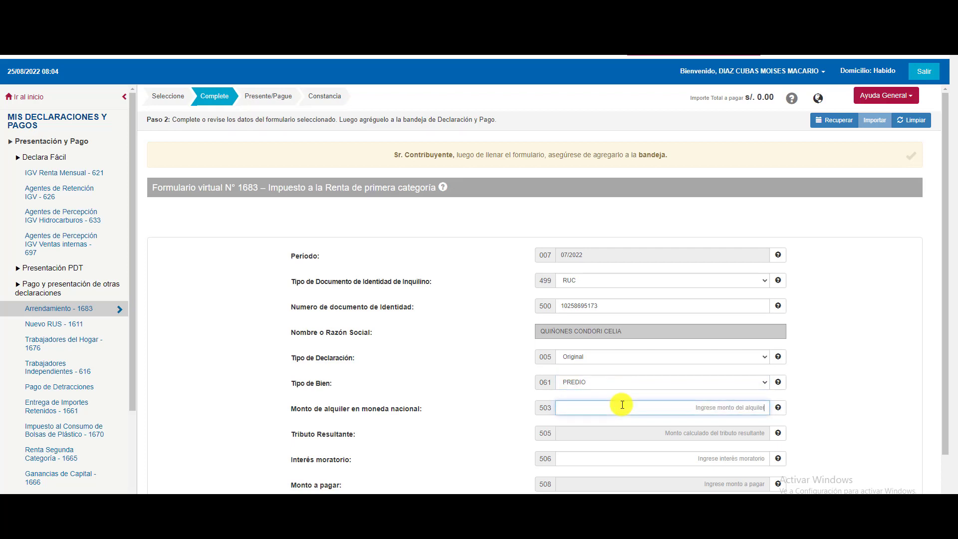
type("500")
key("Tab")
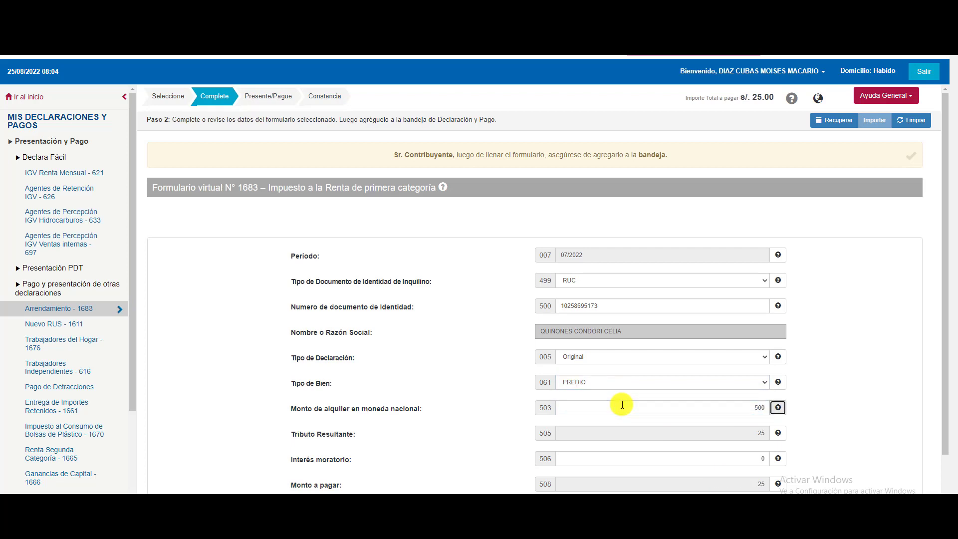
scroll(622, 417, "down", 2)
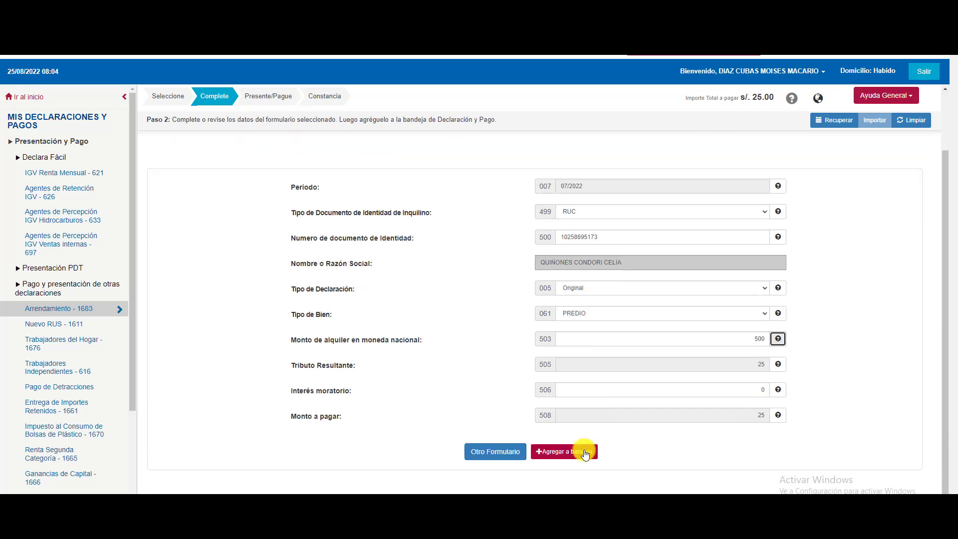
left_click(585, 453)
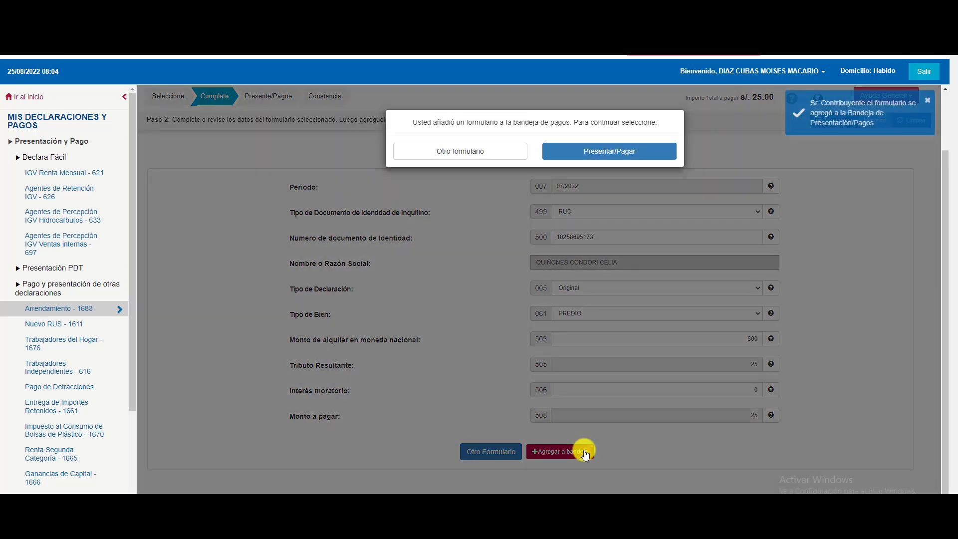
left_click(609, 150)
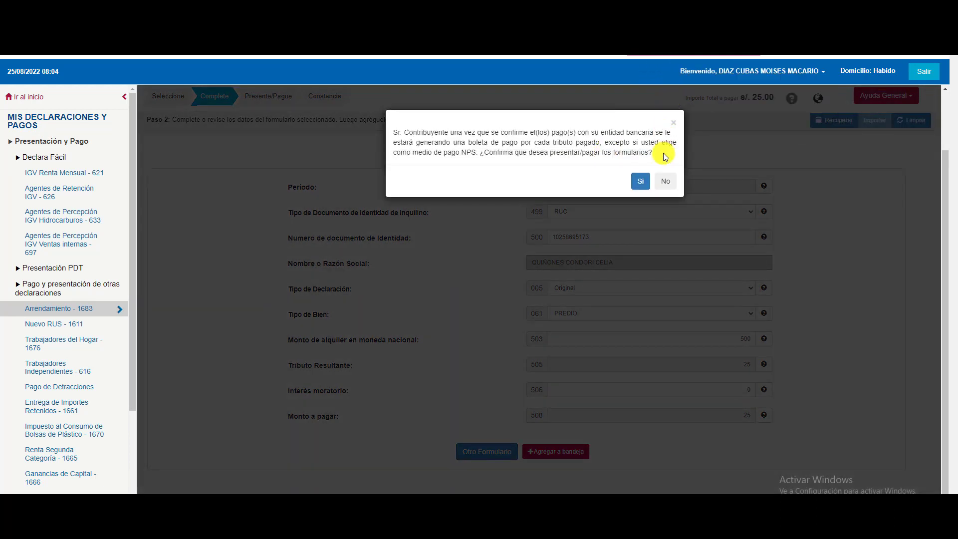
Confirm presenting the two 1683 declarations to reach payment for S/.75.
left_click(641, 180)
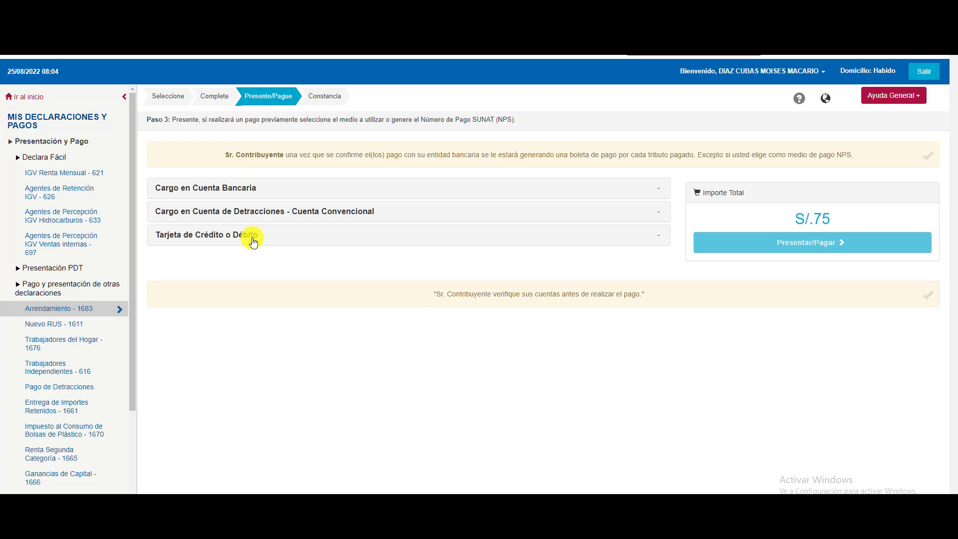
Review bank, detracciones and card options, then pay the S/.75 total by credit or debit card.
left_click(284, 215)
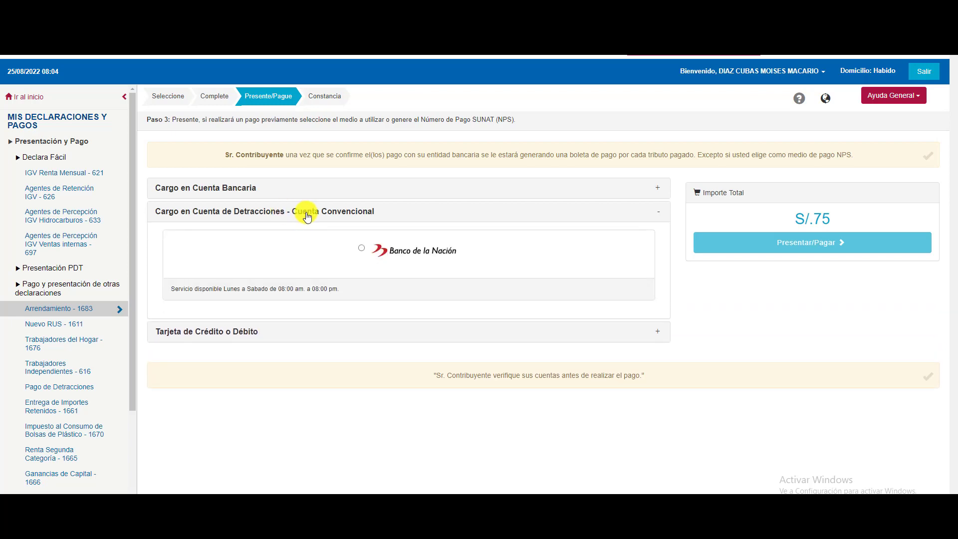
left_click(248, 329)
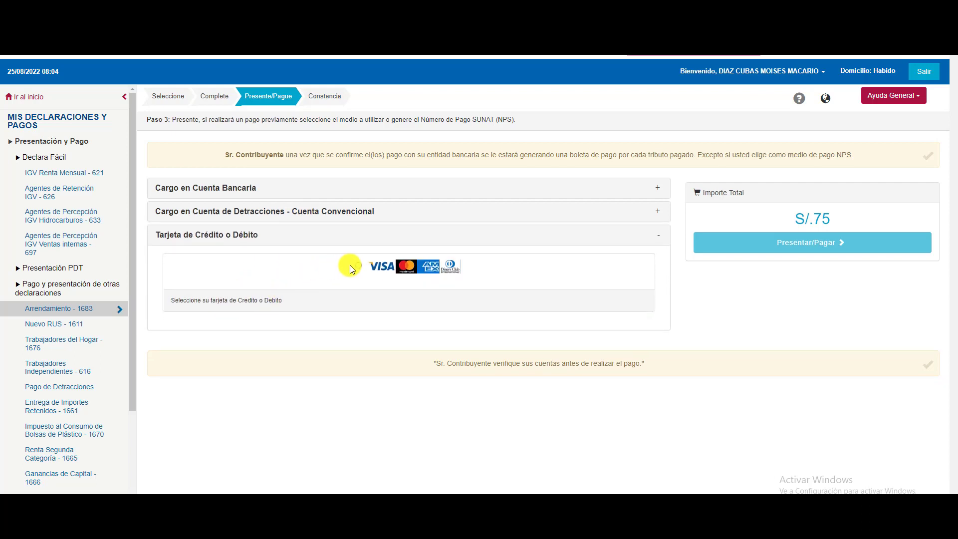
left_click(243, 188)
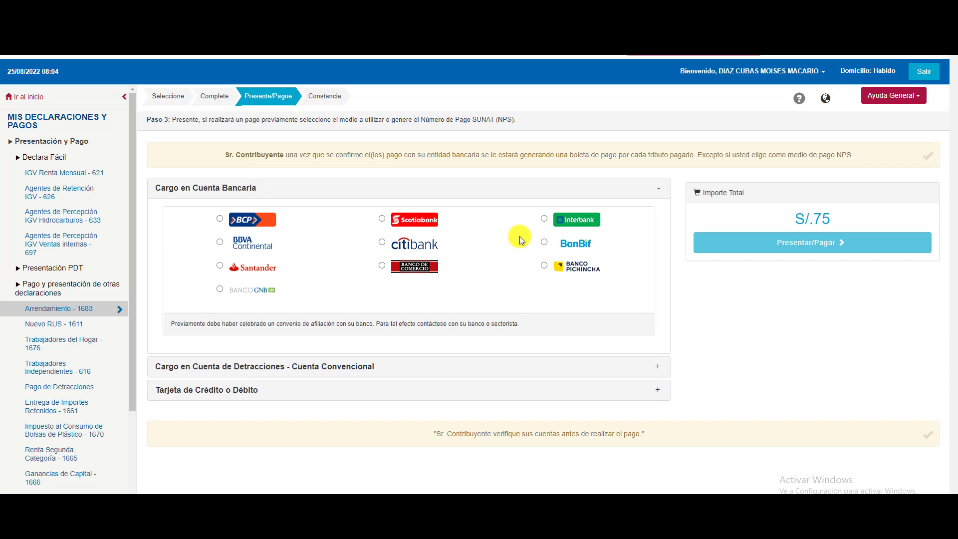
left_click(238, 188)
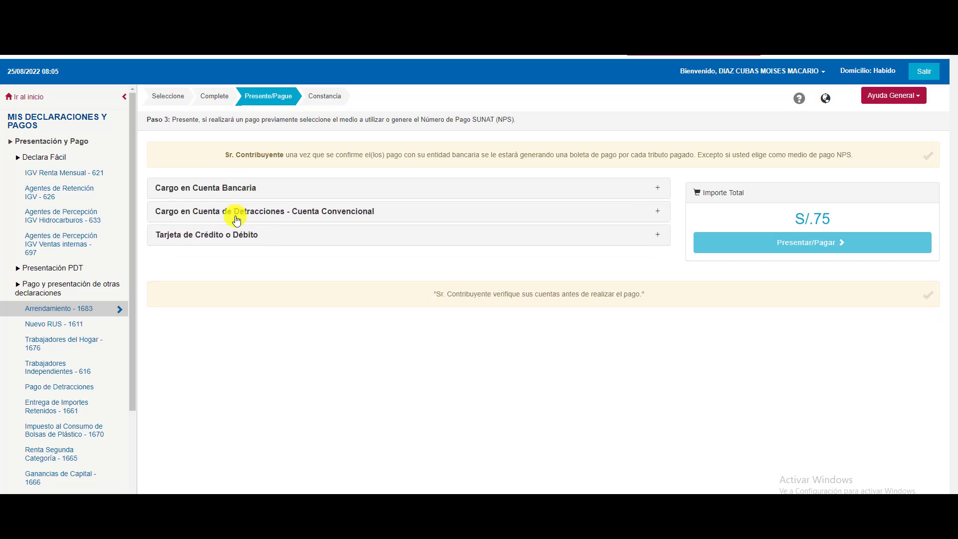
left_click(236, 216)
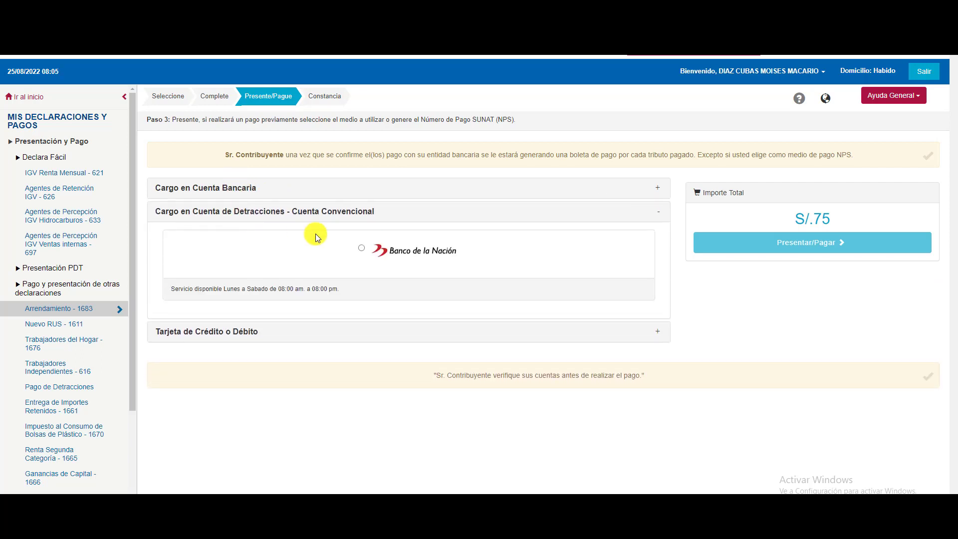
left_click(259, 215)
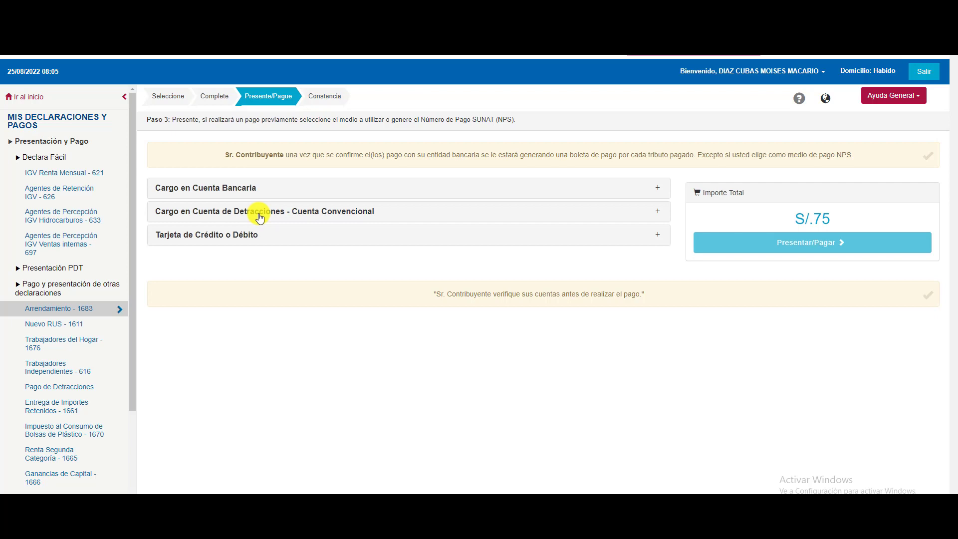
left_click(245, 239)
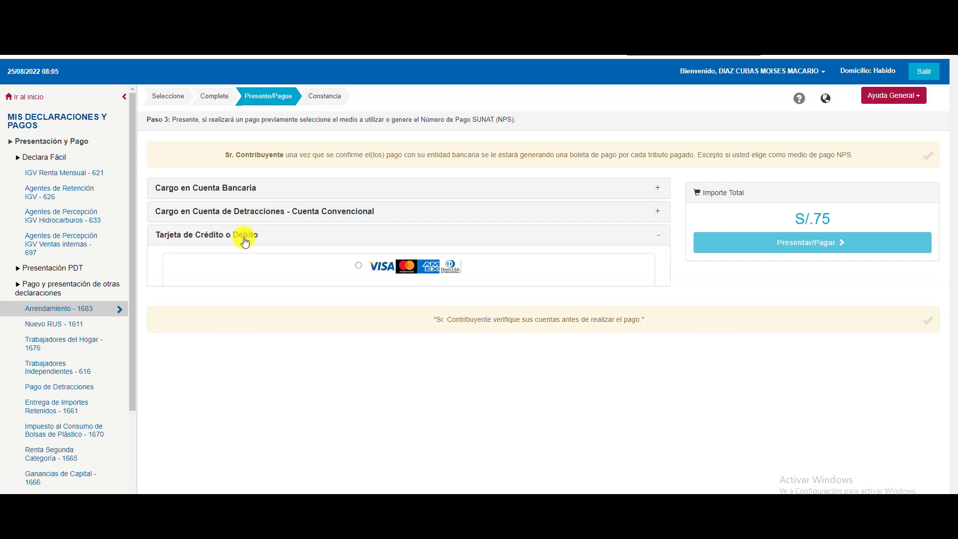
left_click(371, 274)
left_click(771, 241)
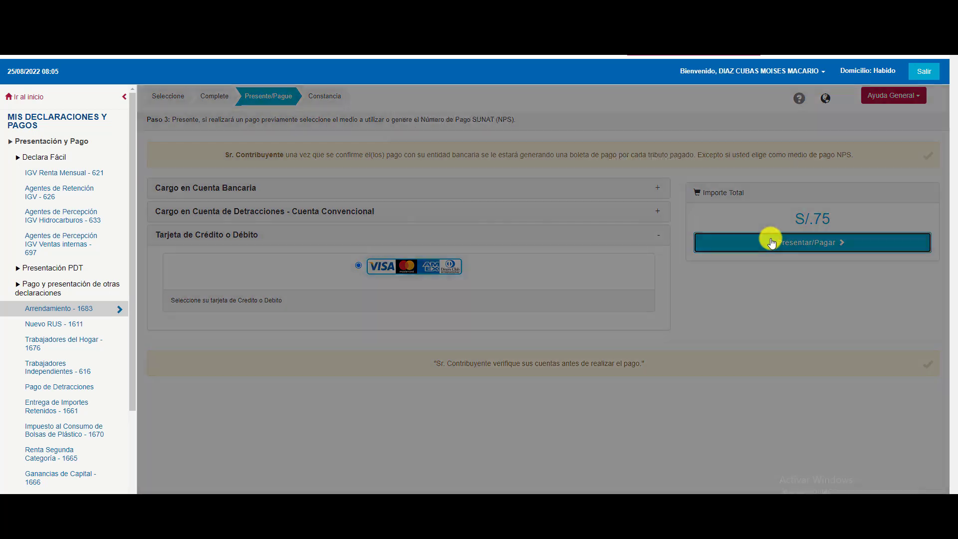
Accept the payment and fraud-warning notices and begin entering the card number for S/ 75.00.
left_click(637, 178)
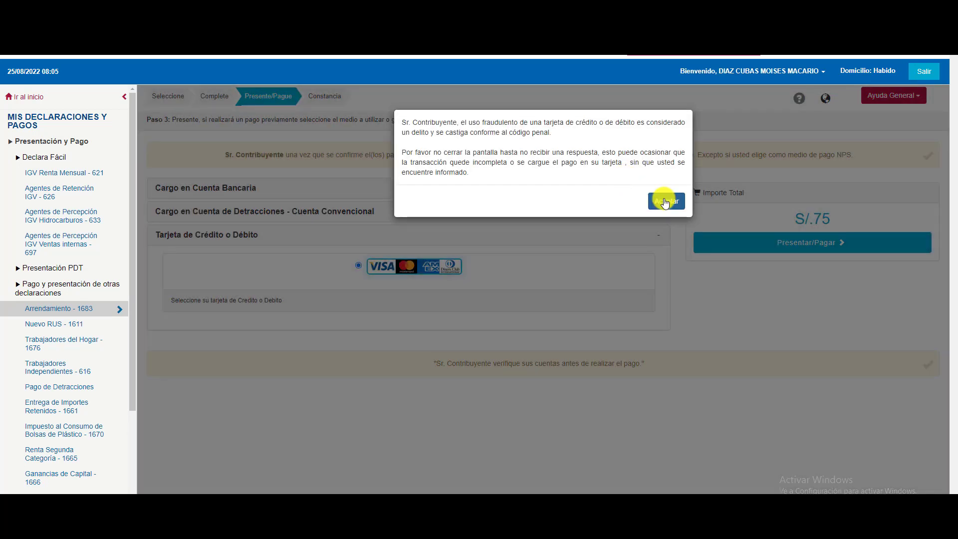
left_click(665, 199)
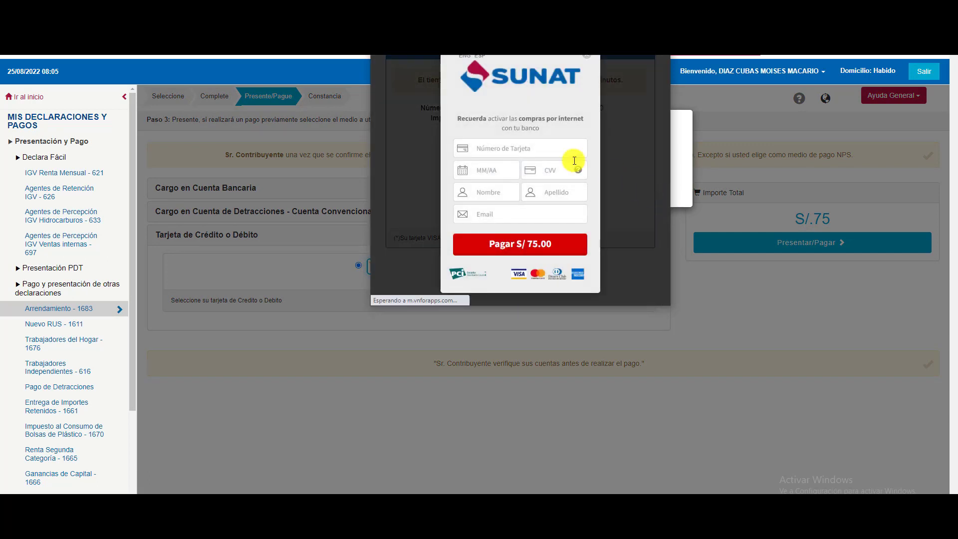
left_click(514, 147)
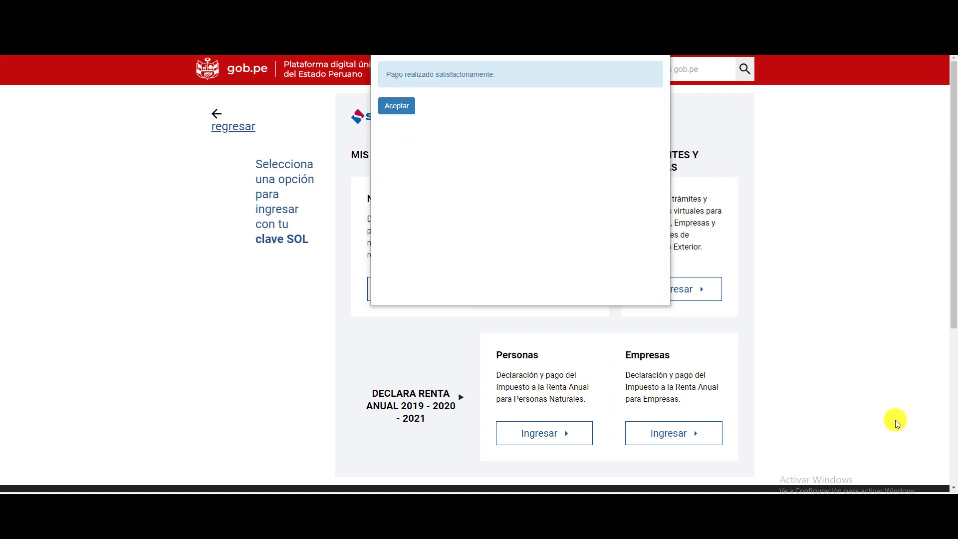
Dismiss the payment success message and save the S/ 75 constancia as a PDF.
left_click(400, 110)
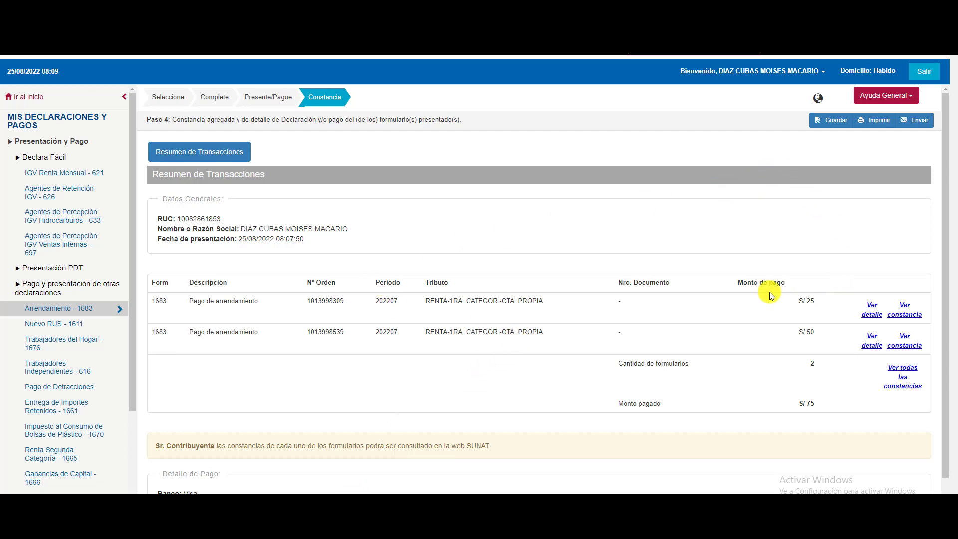
left_click(828, 122)
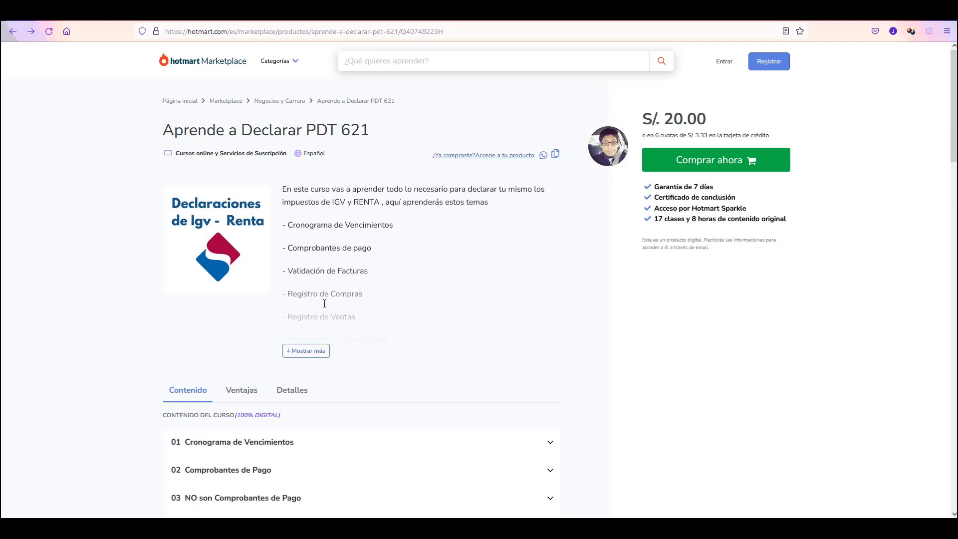
Expand curriculum sections 02 Comprobantes de Pago, 03 NO son Comprobantes and 04 Validación de Facturas.
scroll(317, 309, "down", 3)
scroll(205, 306, "down", 3)
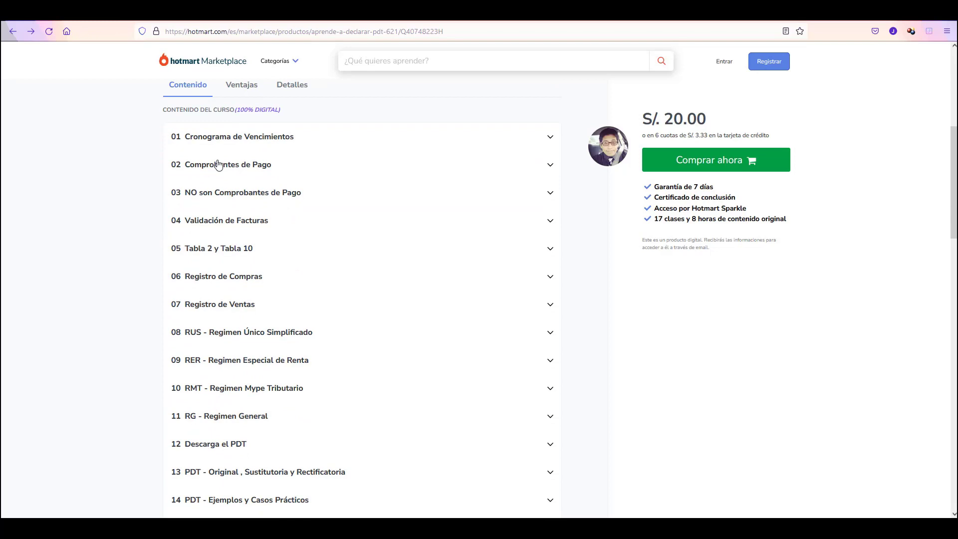
left_click(551, 166)
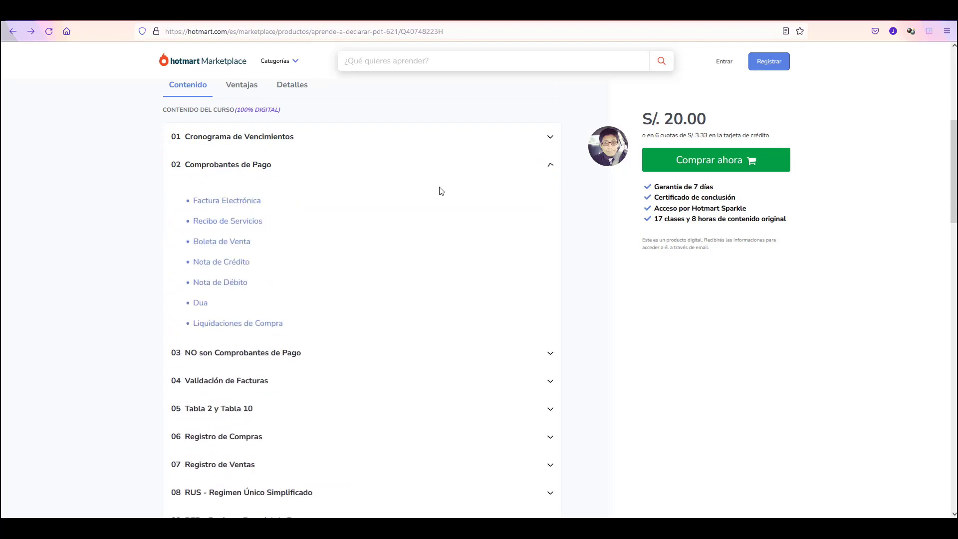
scroll(235, 214, "down", 1)
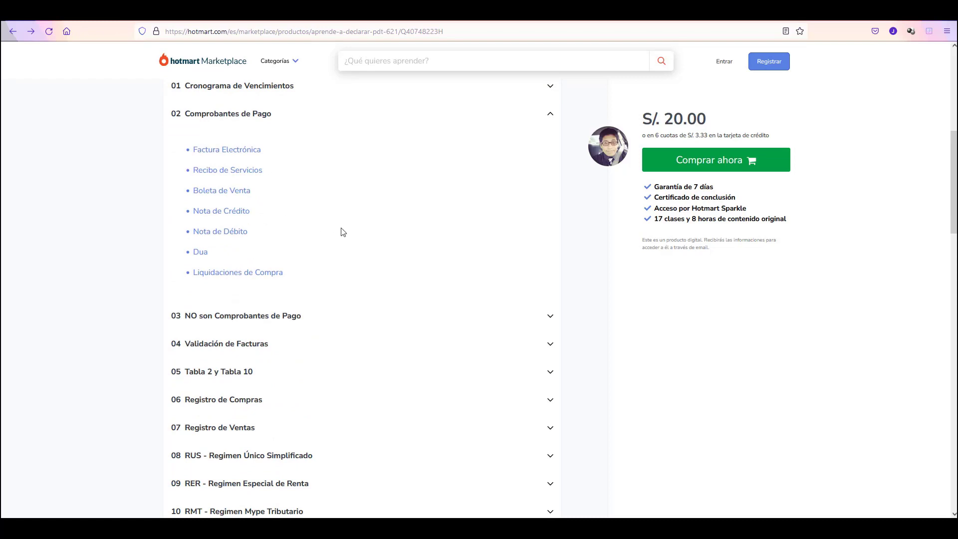
left_click(280, 318)
scroll(280, 320, "down", 1)
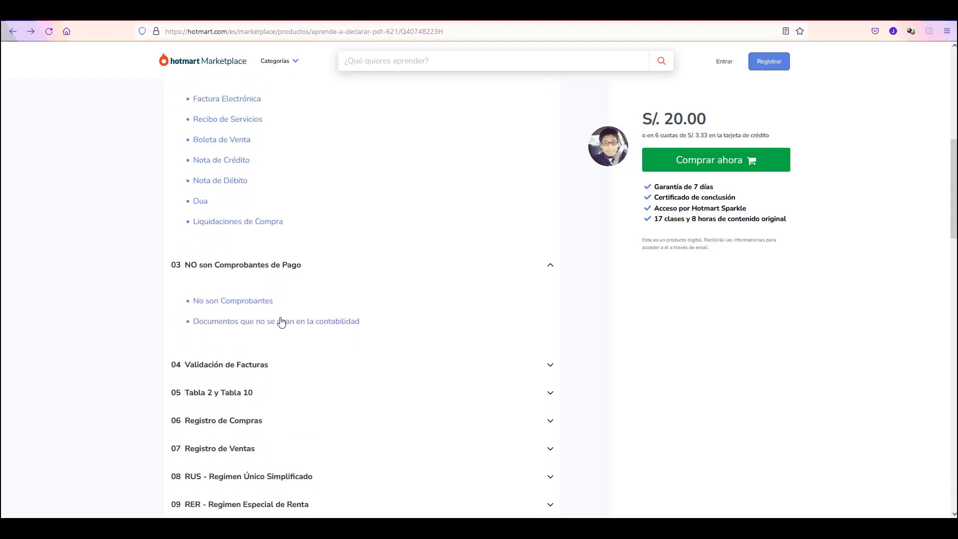
scroll(281, 319, "down", 1)
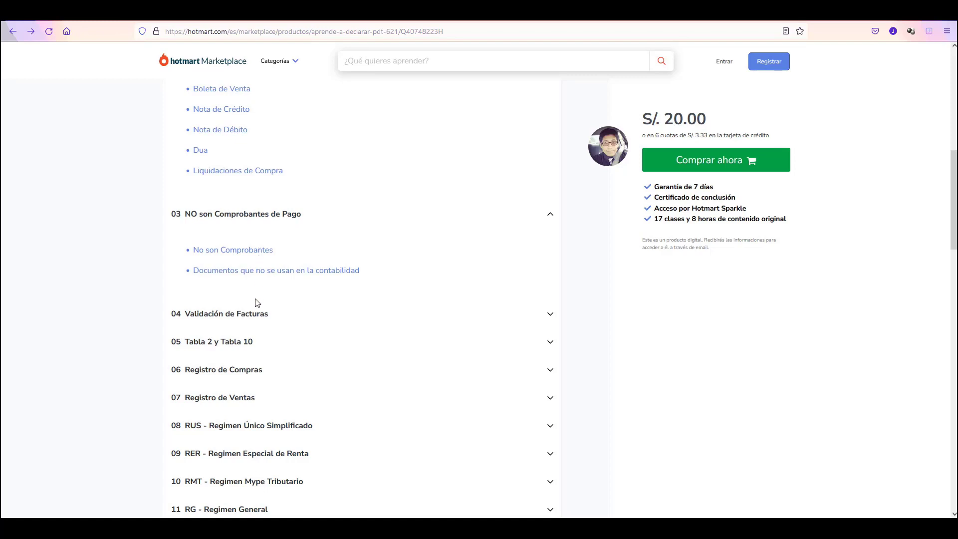
left_click(255, 317)
scroll(254, 316, "down", 2)
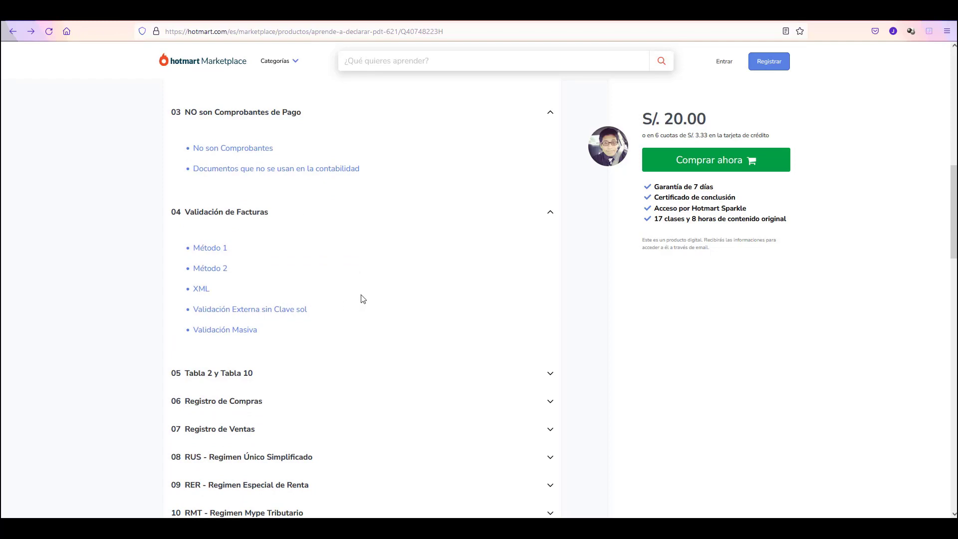
scroll(347, 294, "down", 2)
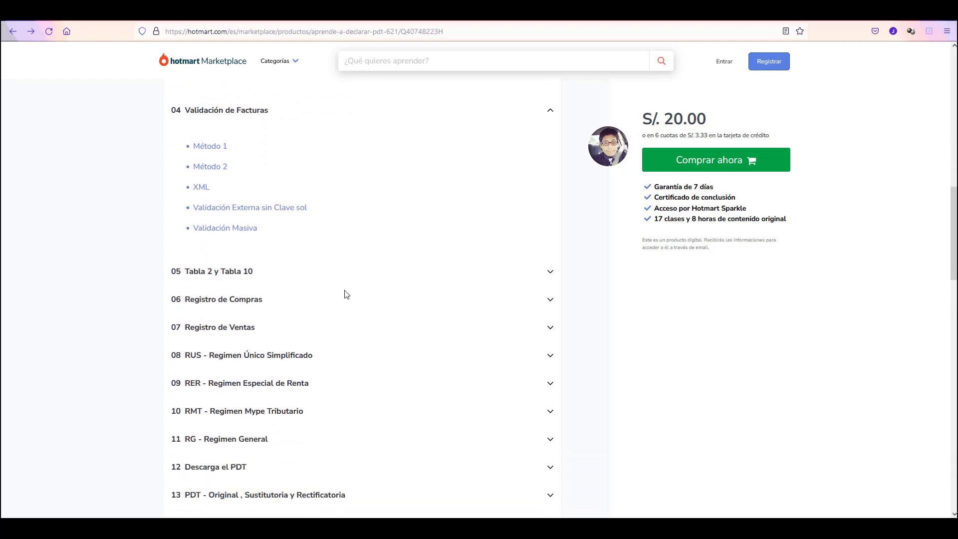
Expand sections 05 Tabla 2 y Tabla 10, 06 Registro de Compras and 07 Registro de Ventas.
left_click(256, 274)
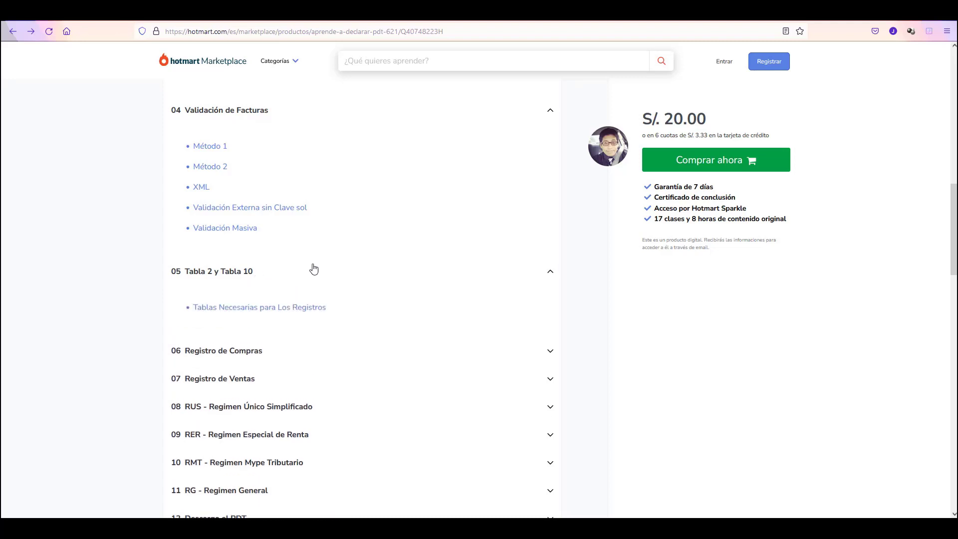
scroll(313, 268, "down", 1)
scroll(277, 278, "down", 1)
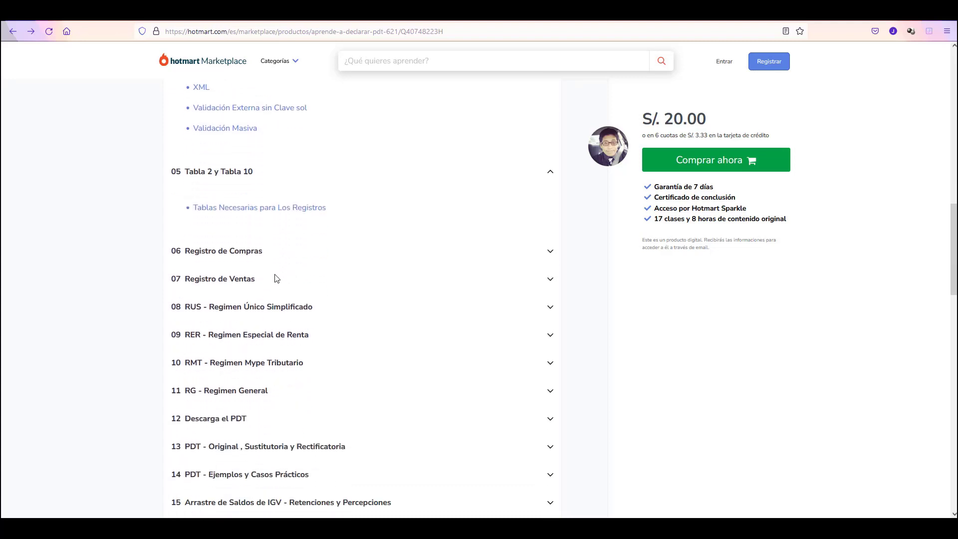
scroll(277, 278, "down", 1)
left_click(258, 199)
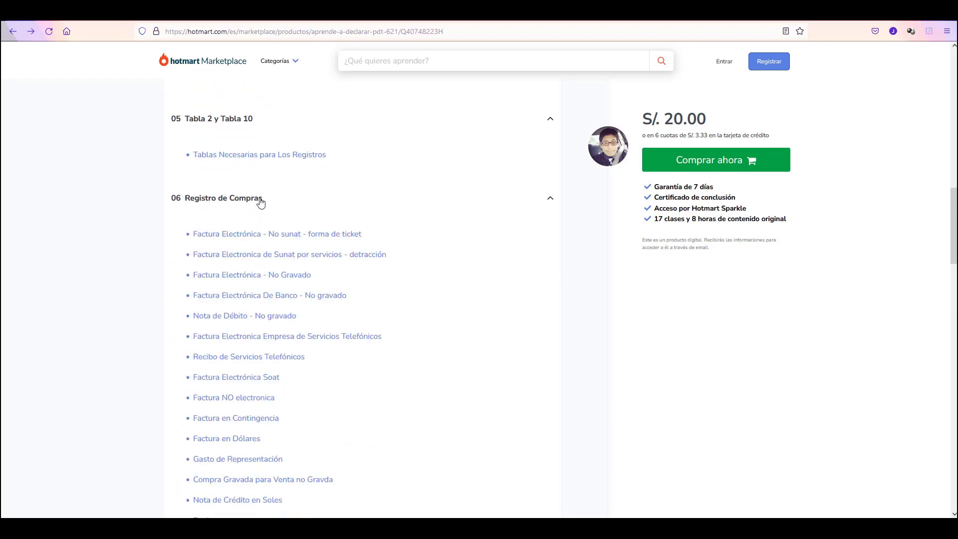
scroll(263, 235, "down", 4)
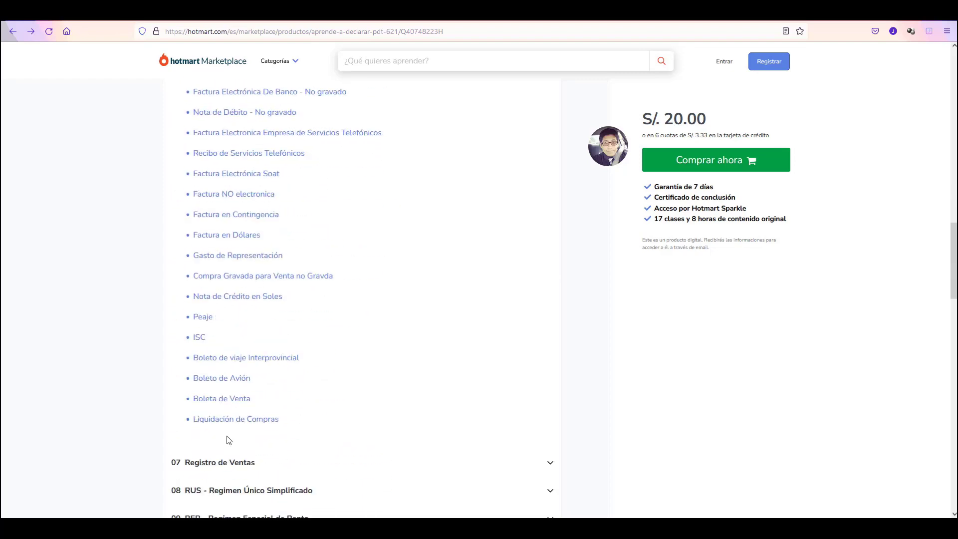
scroll(253, 230, "up", 1)
scroll(254, 248, "up", 1)
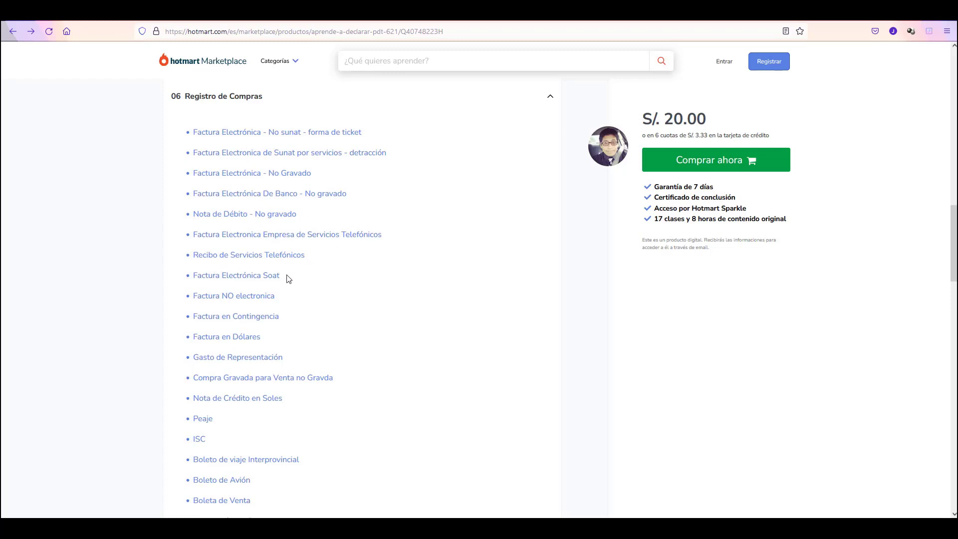
scroll(299, 288, "down", 1)
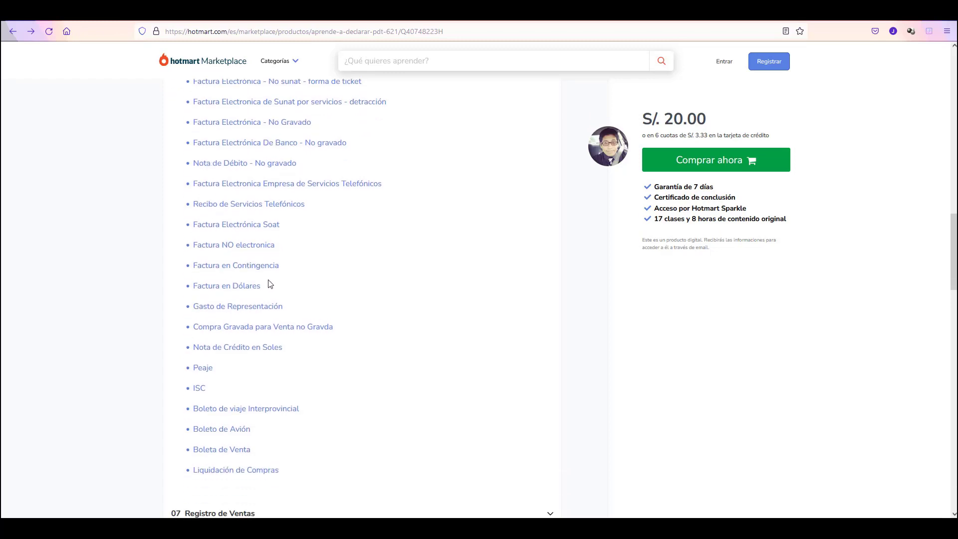
scroll(276, 277, "down", 1)
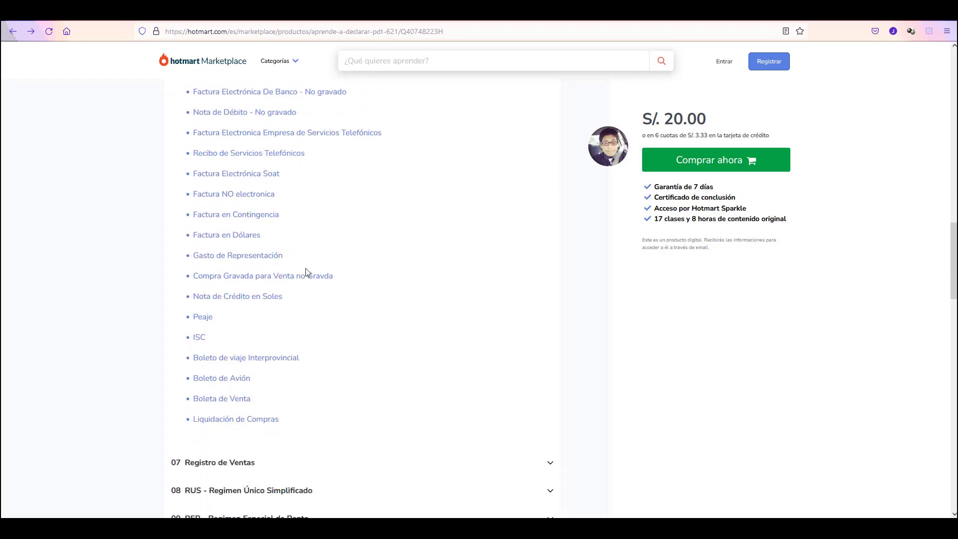
scroll(298, 304, "down", 1)
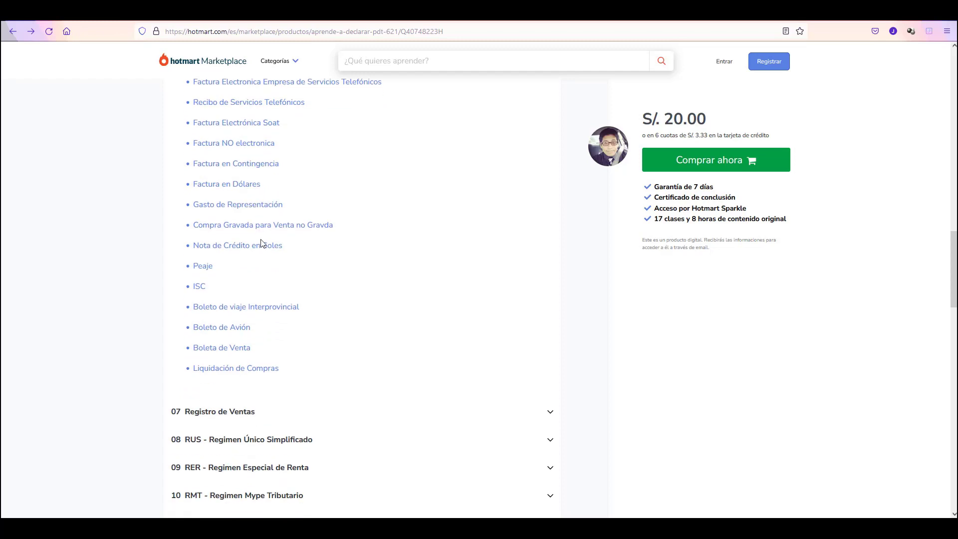
scroll(298, 263, "down", 1)
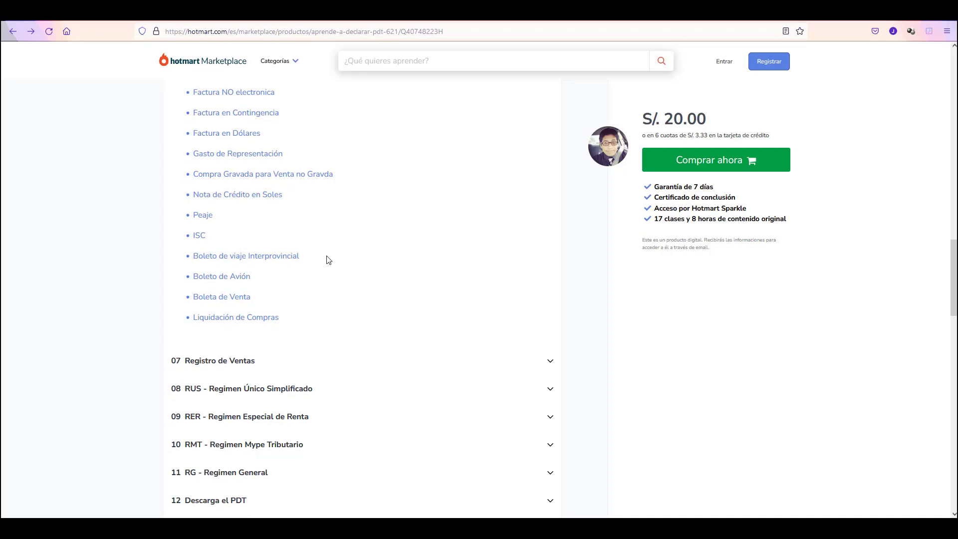
scroll(274, 272, "down", 1)
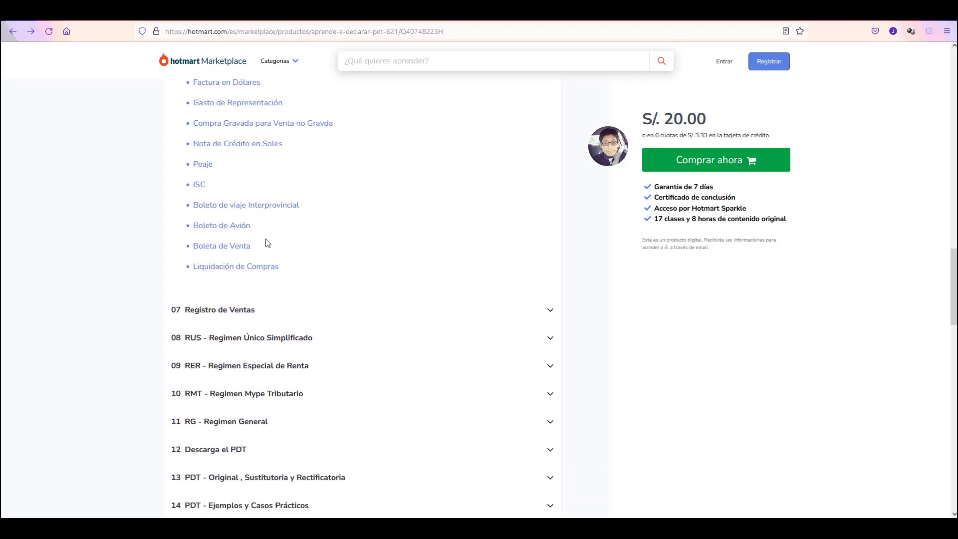
scroll(278, 274, "down", 3)
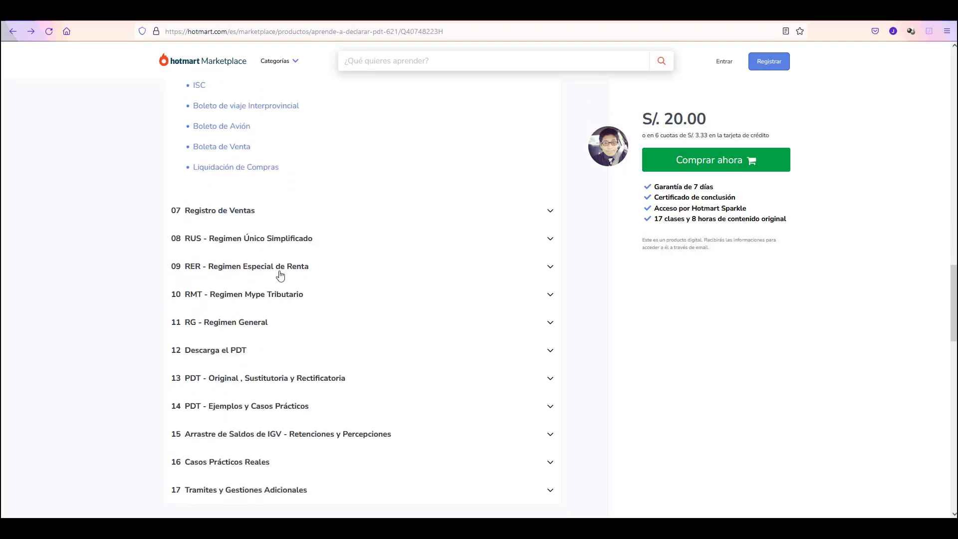
left_click(233, 160)
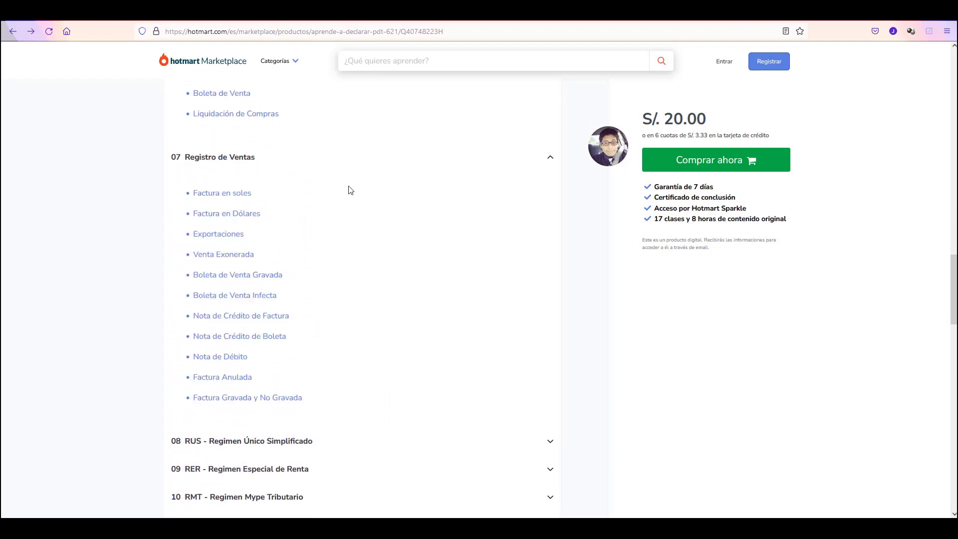
scroll(348, 188, "down", 1)
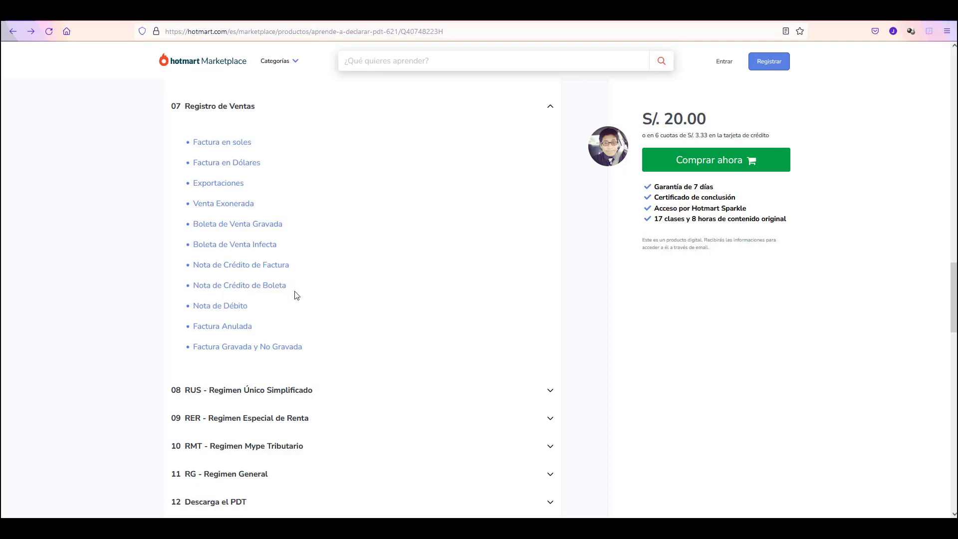
scroll(287, 292, "down", 1)
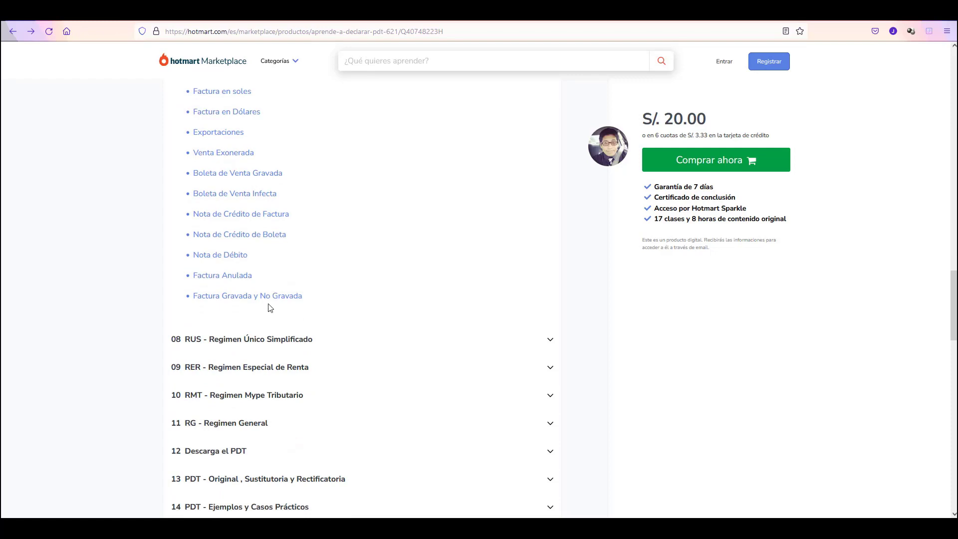
scroll(270, 308, "down", 3)
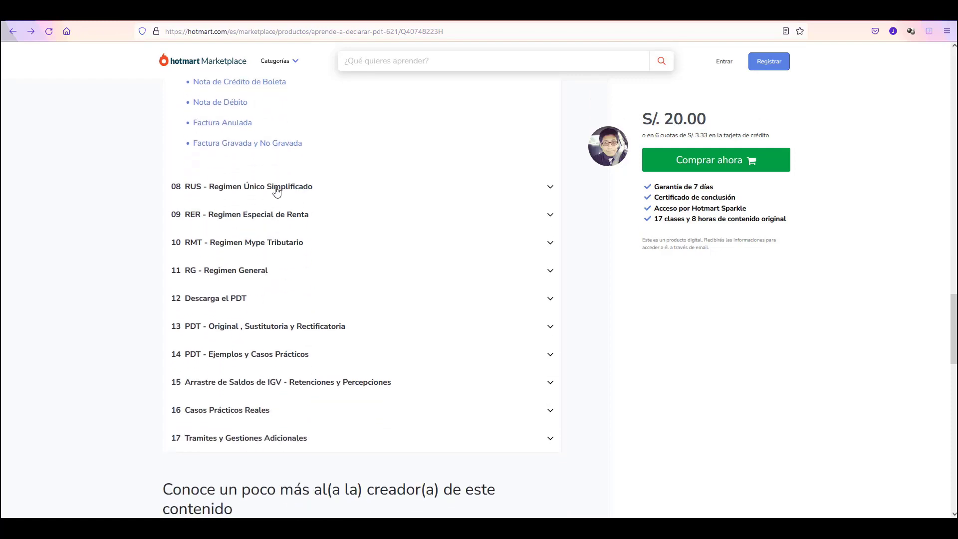
Expand sections 08 RUS, 09 RER, 10 RMT, 11 RG, 12 Descarga el PDT and 13.
left_click(277, 188)
scroll(276, 190, "down", 1)
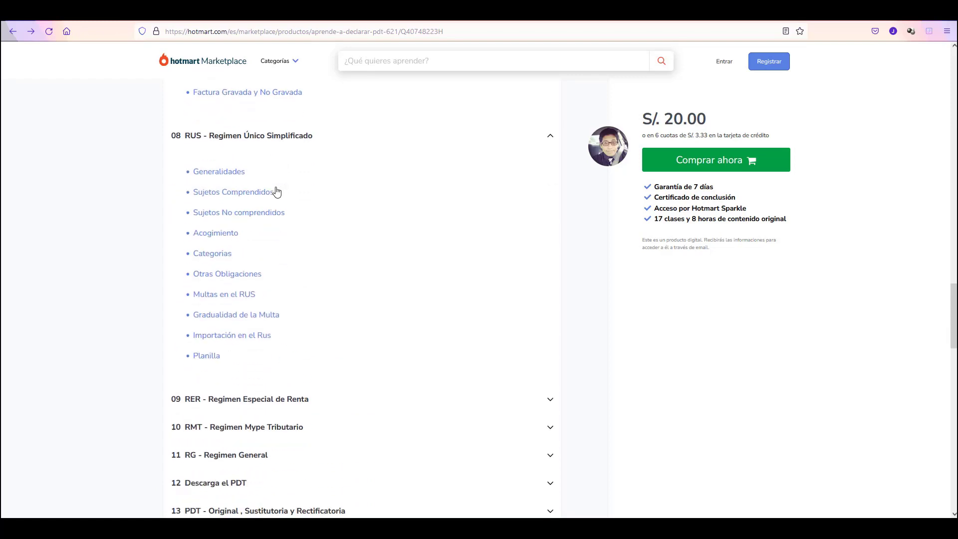
scroll(257, 224, "down", 3)
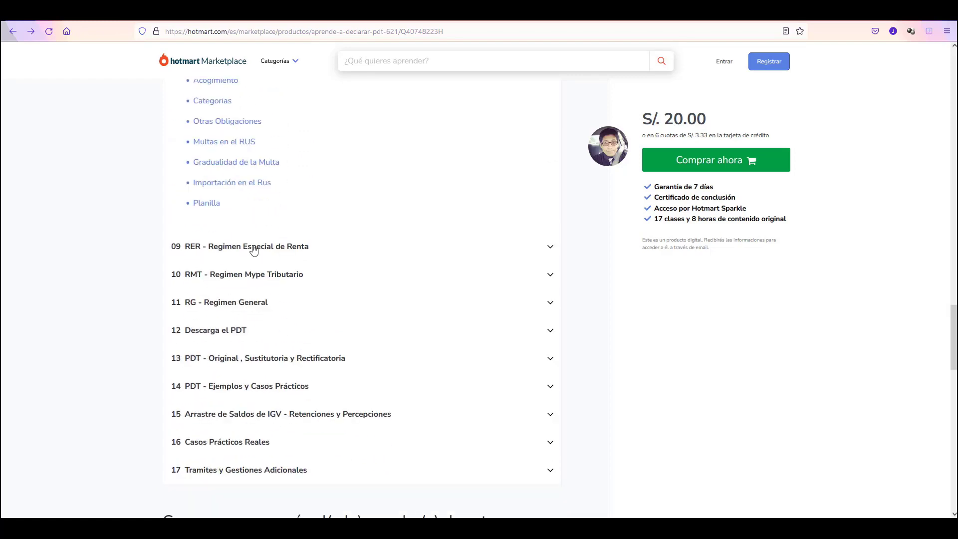
left_click(253, 247)
scroll(253, 248, "down", 5)
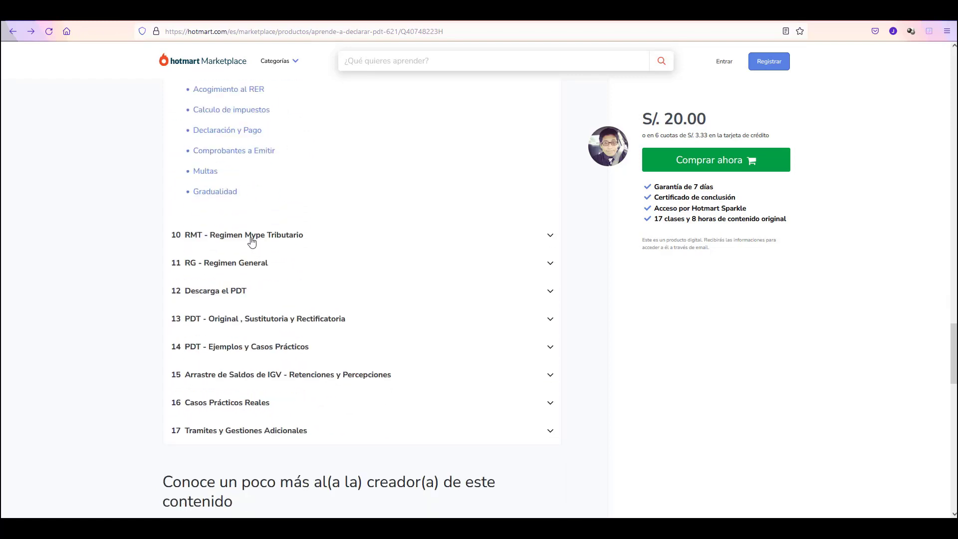
left_click(252, 241)
scroll(237, 284, "down", 4)
left_click(235, 296)
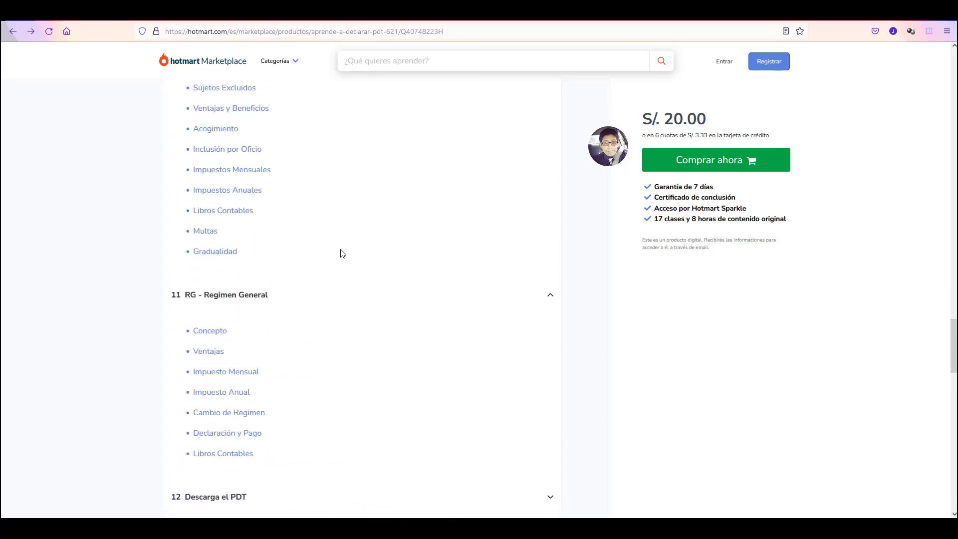
scroll(341, 253, "down", 5)
left_click(216, 243)
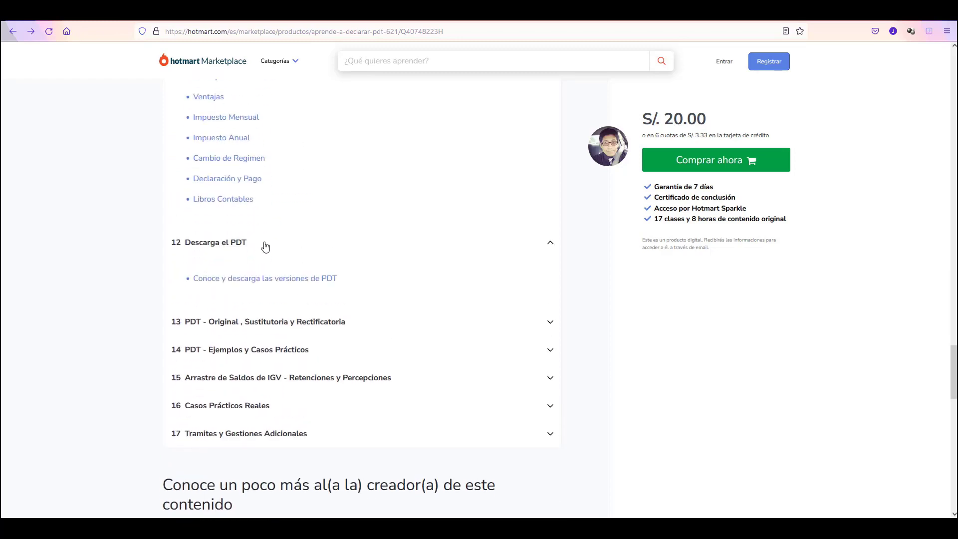
scroll(264, 248, "down", 1)
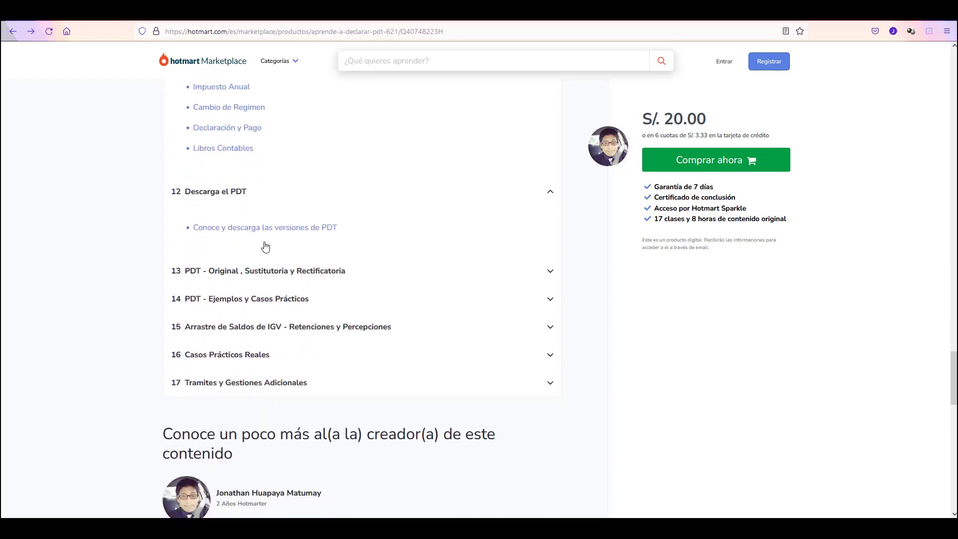
left_click(265, 274)
scroll(261, 271, "down", 2)
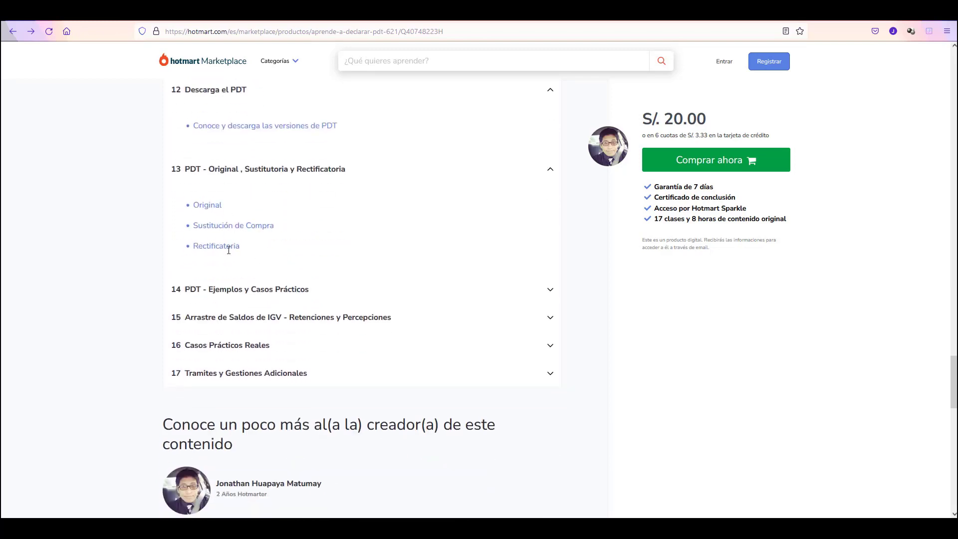
scroll(250, 244, "down", 2)
Expand section 14 of the Contenido list and browse its practical-case lessons.
left_click(249, 188)
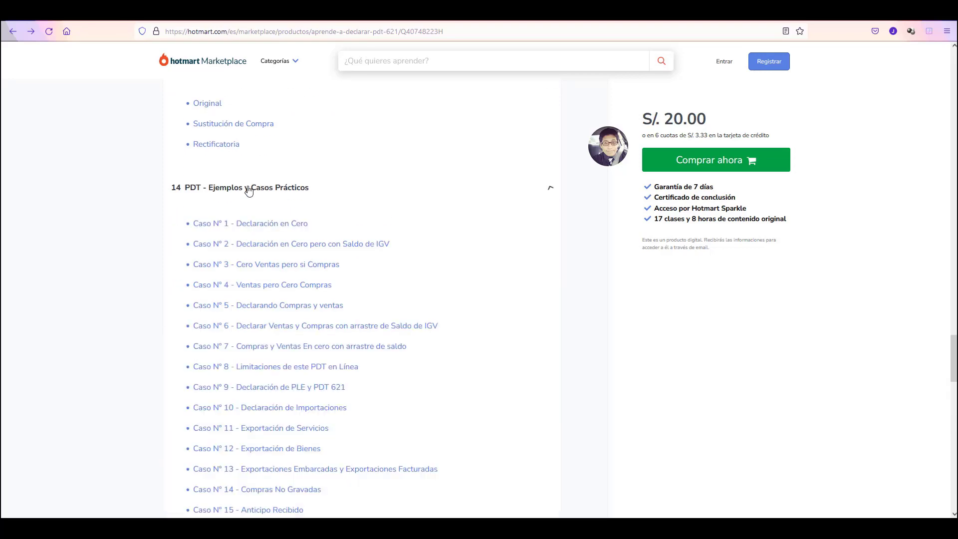
scroll(268, 189, "down", 3)
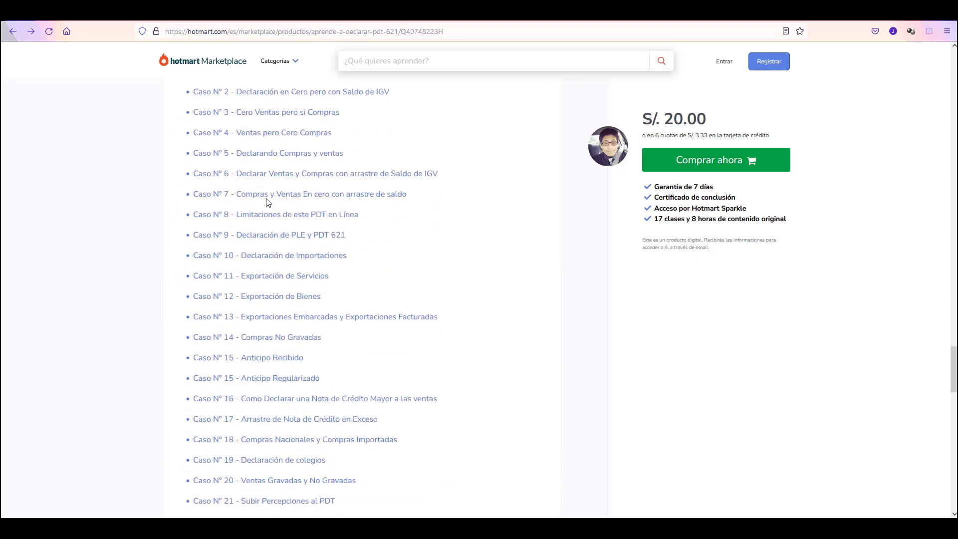
scroll(266, 201, "down", 3)
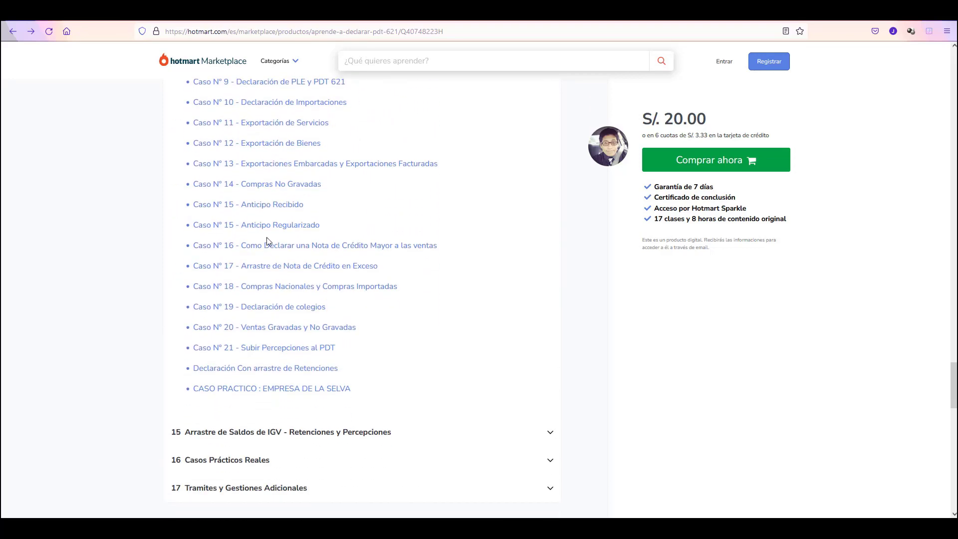
scroll(267, 242, "up", 5)
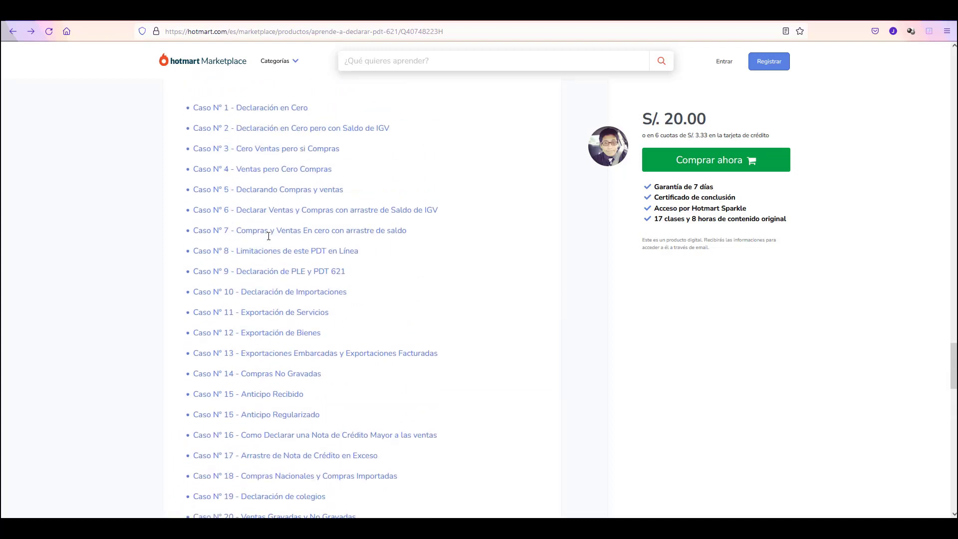
scroll(268, 240, "down", 9)
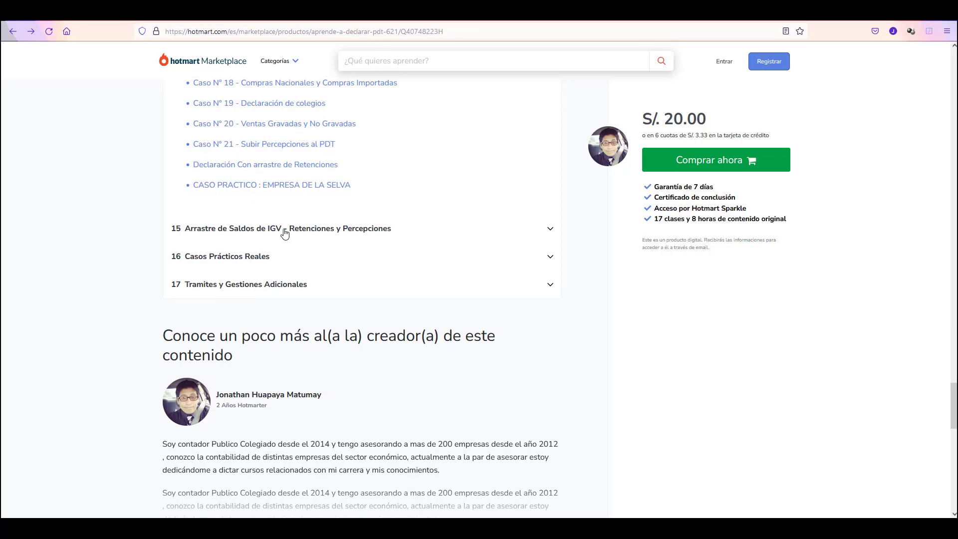
Expand section 15 on IGV balance carry-forward and scroll through its lessons.
left_click(285, 229)
scroll(285, 231, "down", 1)
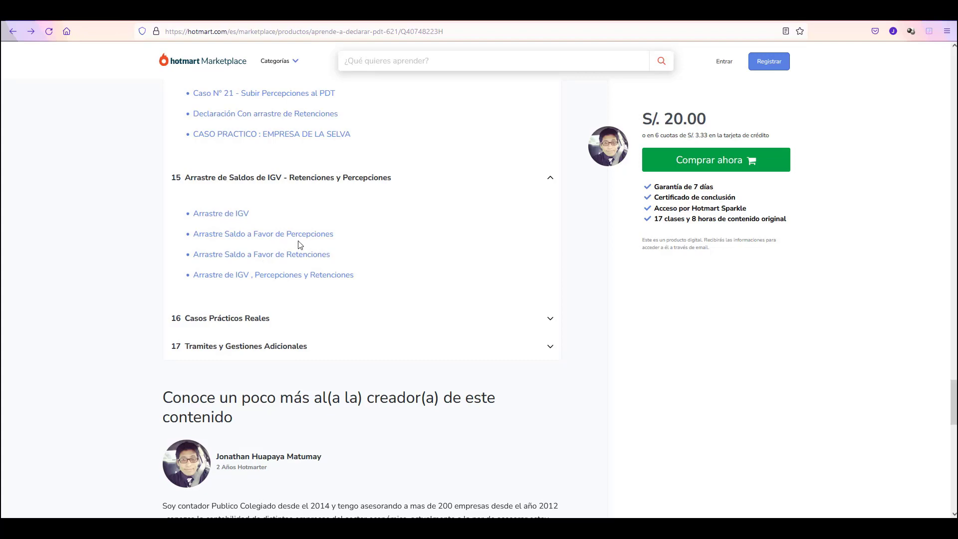
scroll(278, 286, "down", 2)
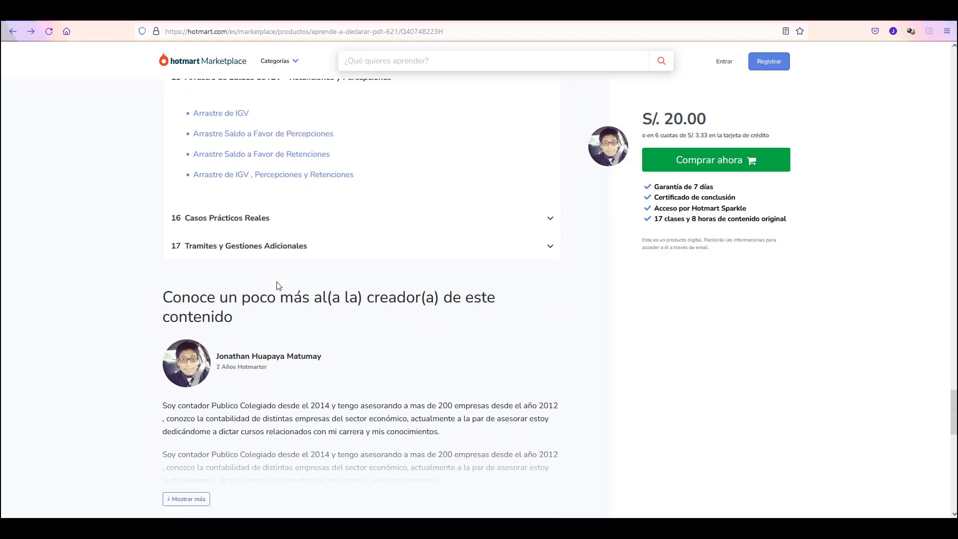
Expand section 16 and review its real-case lessons.
left_click(256, 220)
scroll(270, 265, "down", 3)
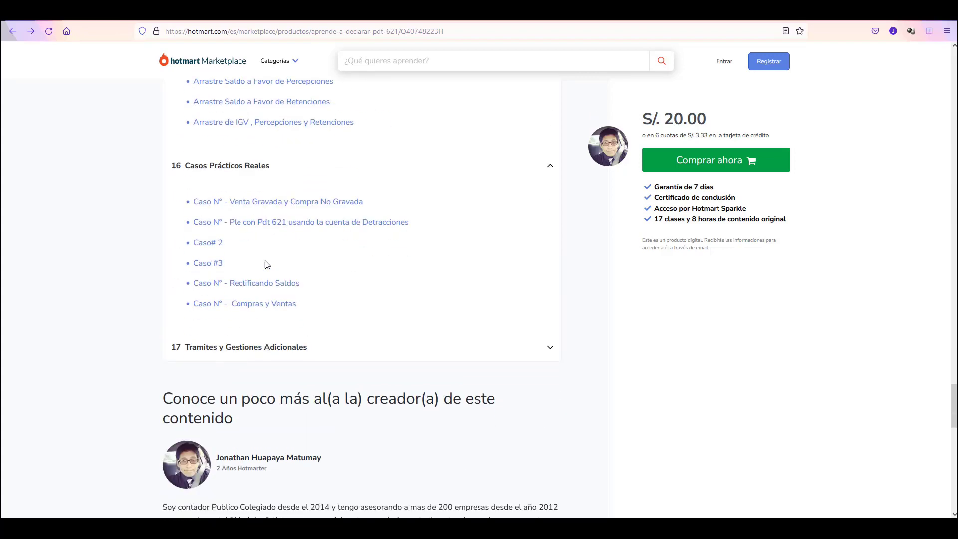
scroll(261, 259, "down", 15)
scroll(263, 254, "up", 15)
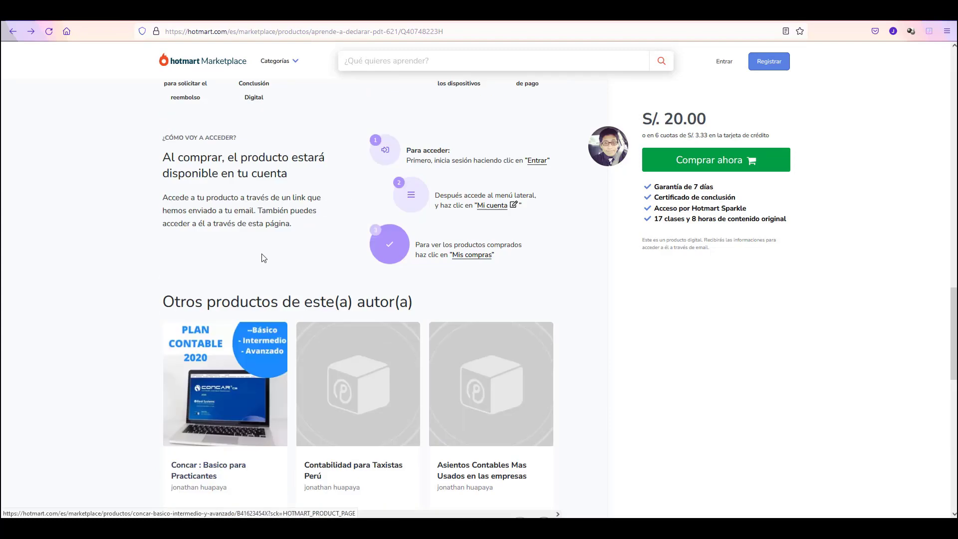
scroll(249, 270, "up", 4)
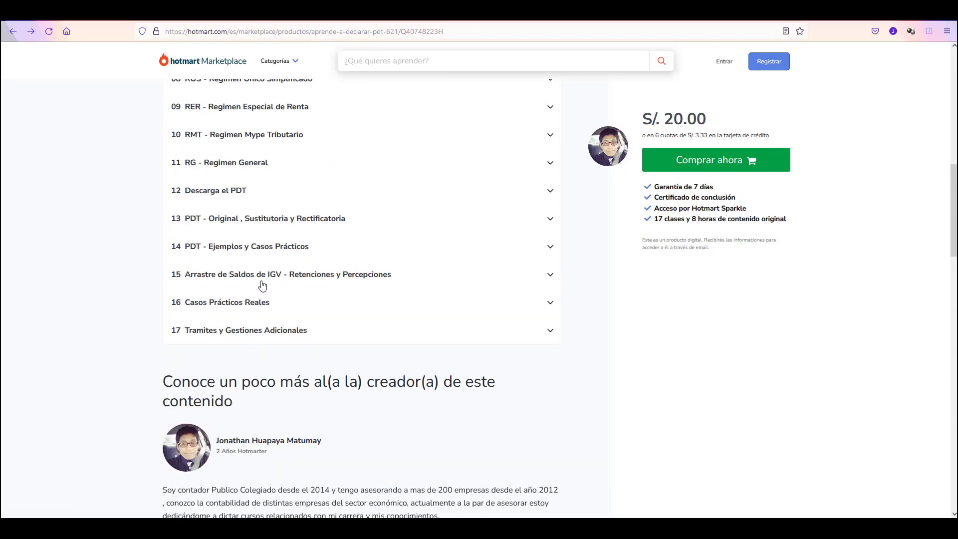
Expand section 17 'Tramites y Gestiones Adicionales' and review its seven lessons through Sunarp copia Literal.
left_click(254, 330)
scroll(272, 312, "down", 2)
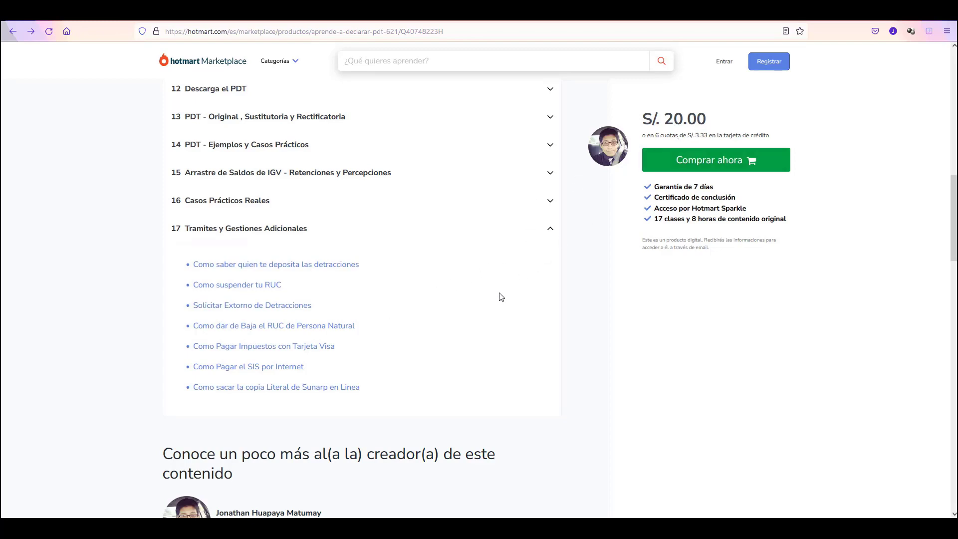
scroll(388, 331, "up", 3)
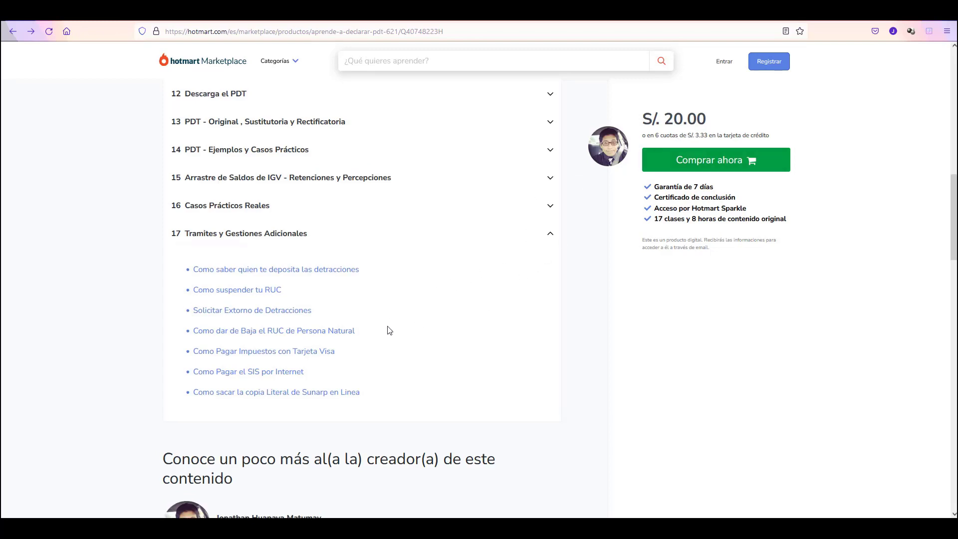
scroll(389, 331, "up", 1)
scroll(388, 331, "up", 5)
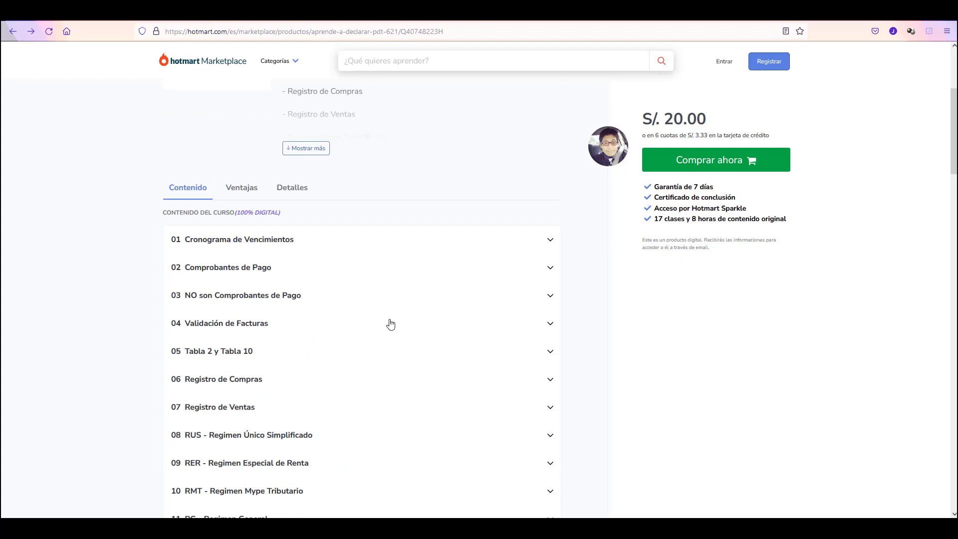
scroll(390, 325, "down", 8)
scroll(391, 324, "down", 1)
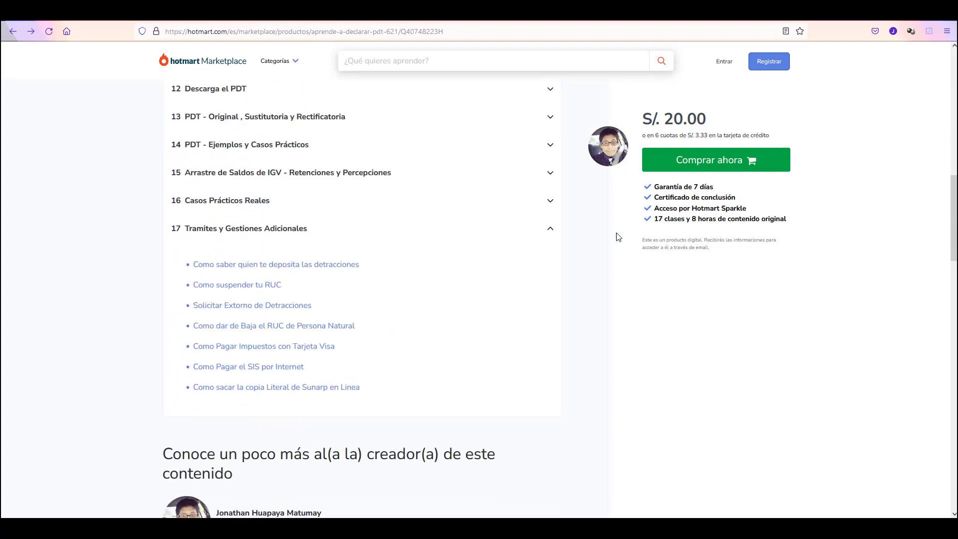
Start checkout for 'Aprende a Declarar PDT 621' and select debit card as payment.
left_click(688, 169)
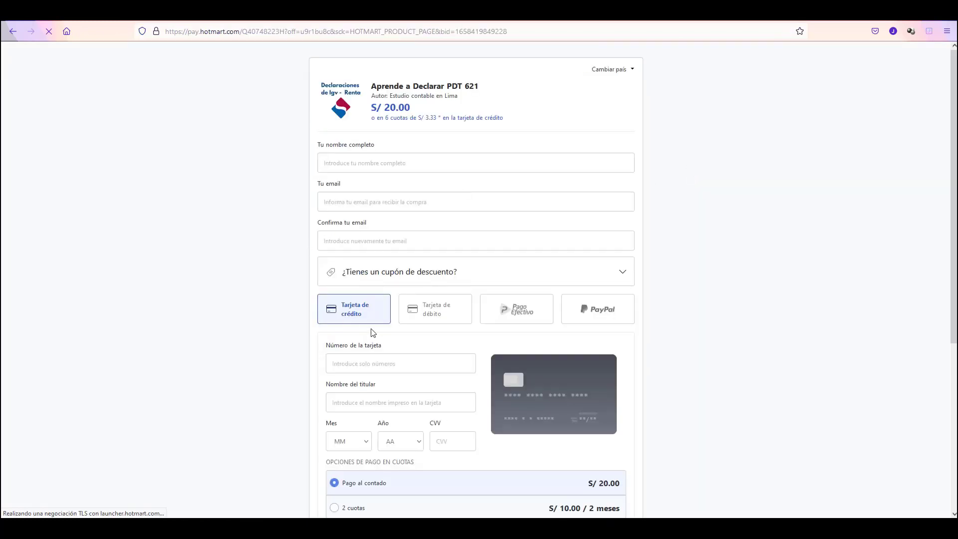
left_click(427, 319)
scroll(436, 321, "down", 2)
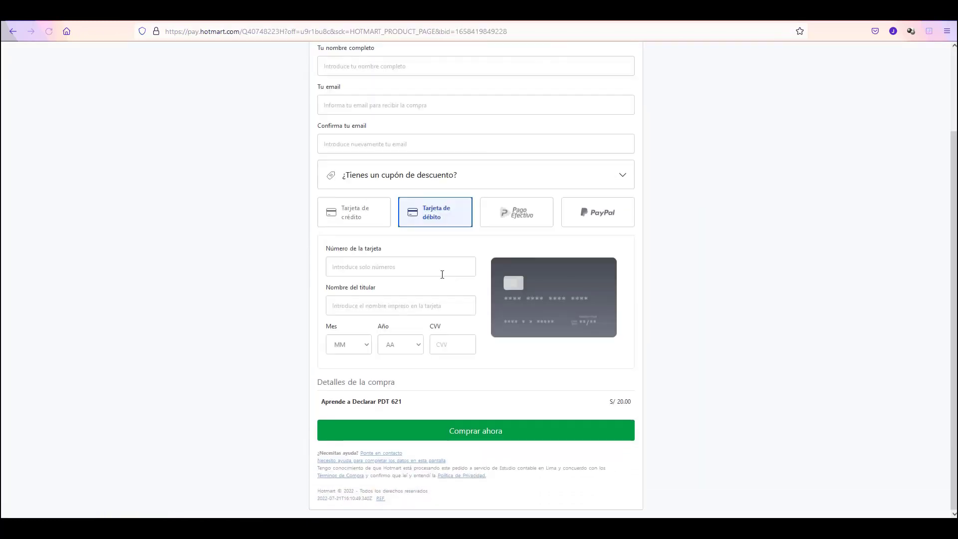
scroll(479, 299, "up", 2)
Switch the payment method to PagoEfectivo and review the S/ 20.00 purchase form.
left_click(522, 313)
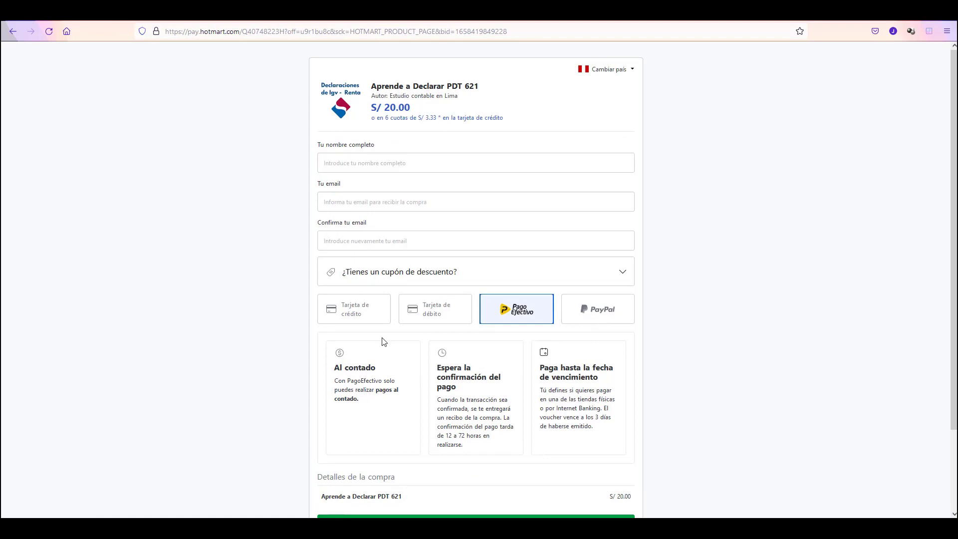
scroll(382, 342, "down", 2)
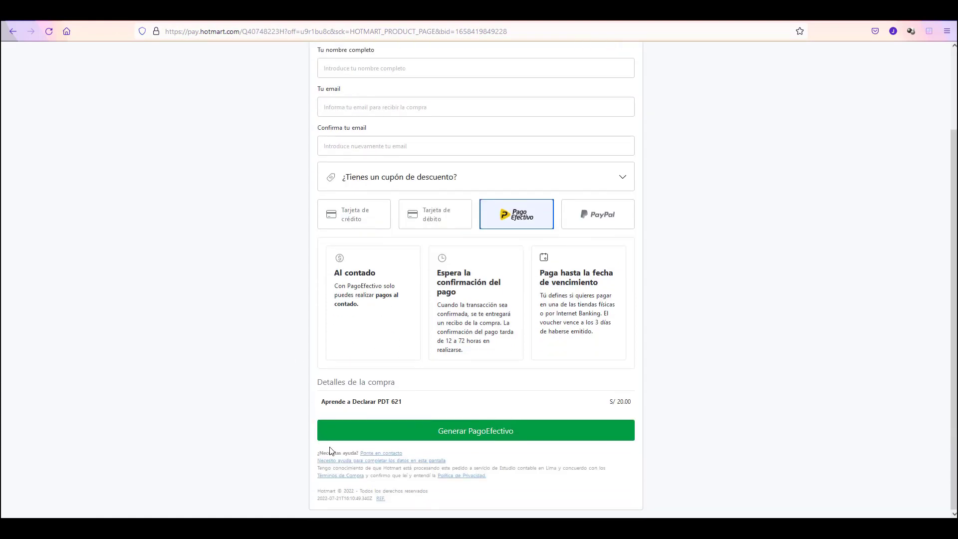
scroll(266, 409, "up", 2)
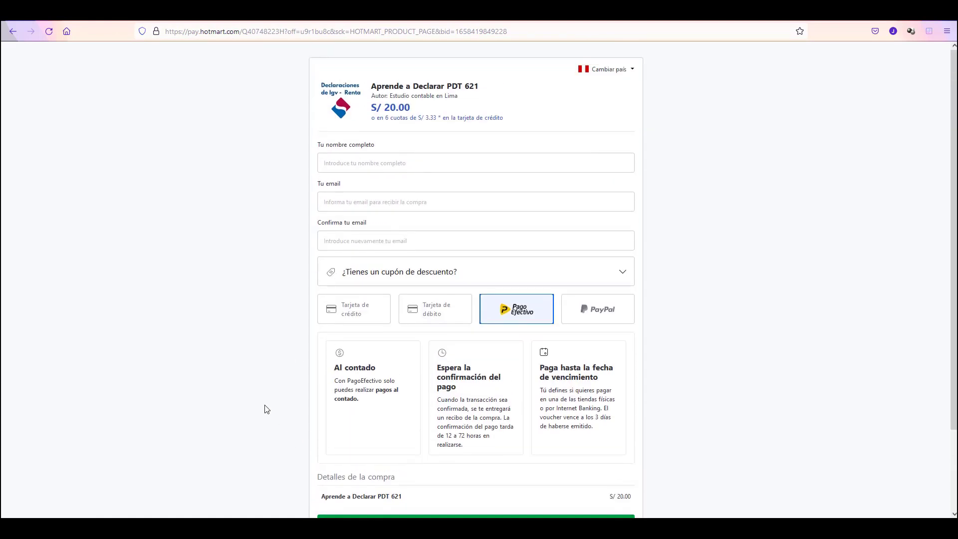
scroll(266, 409, "down", 1)
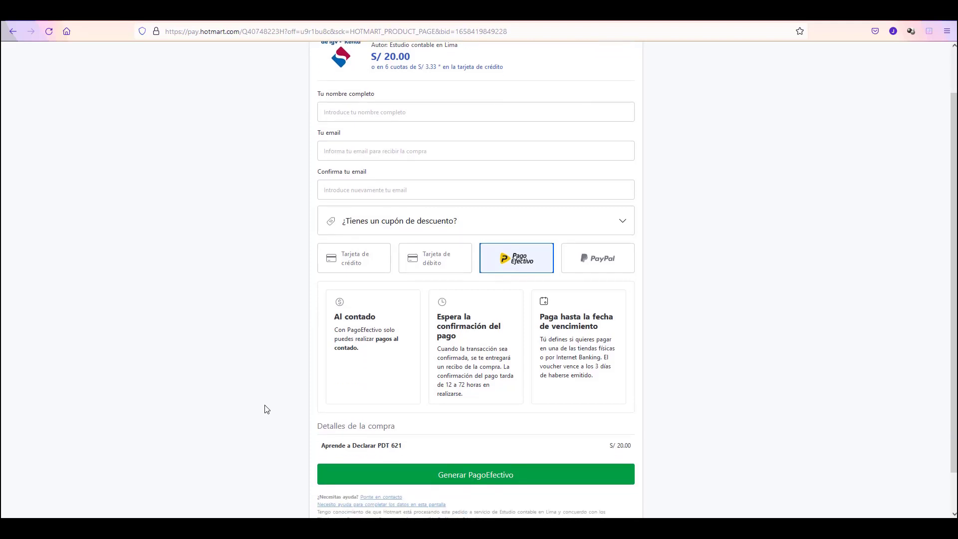
scroll(266, 409, "up", 1)
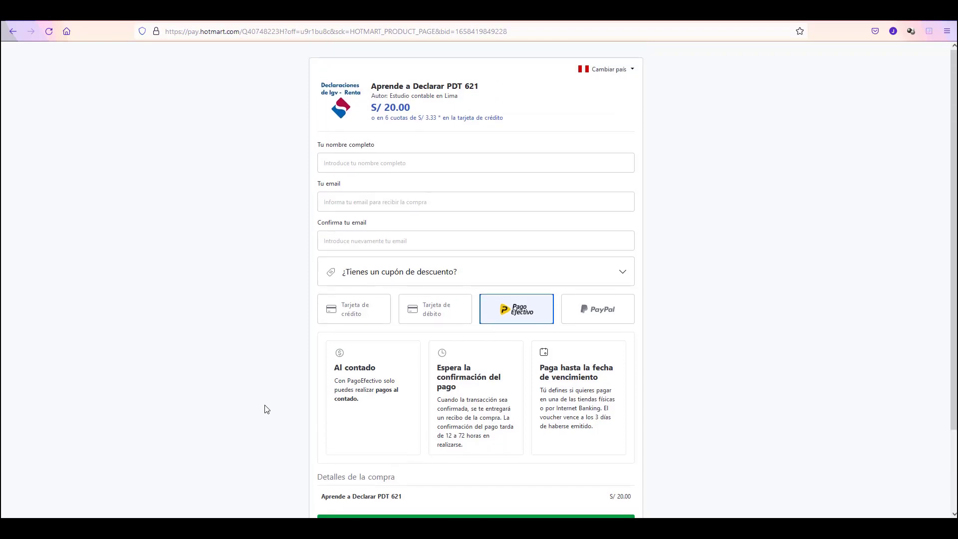